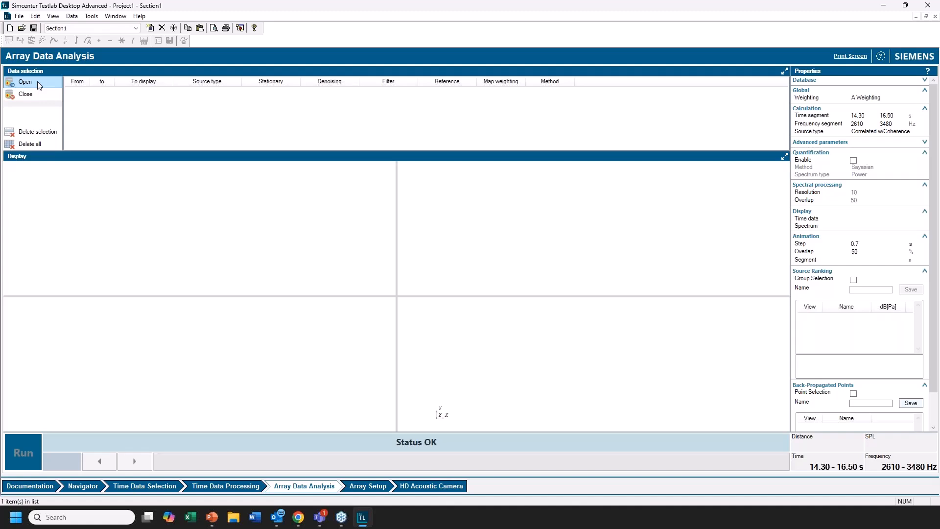
Open the array recording Run-001.bdd from the Article Recordings folder.
click(38, 84)
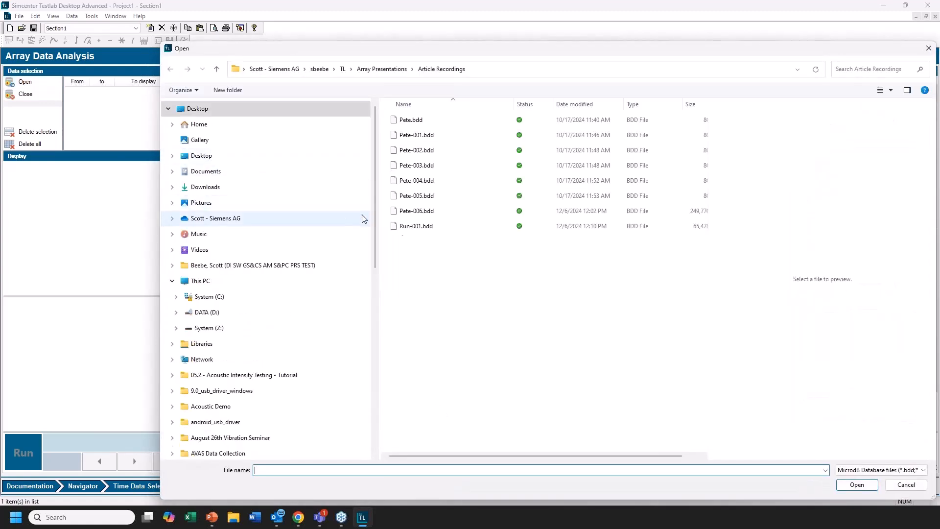
click(416, 226)
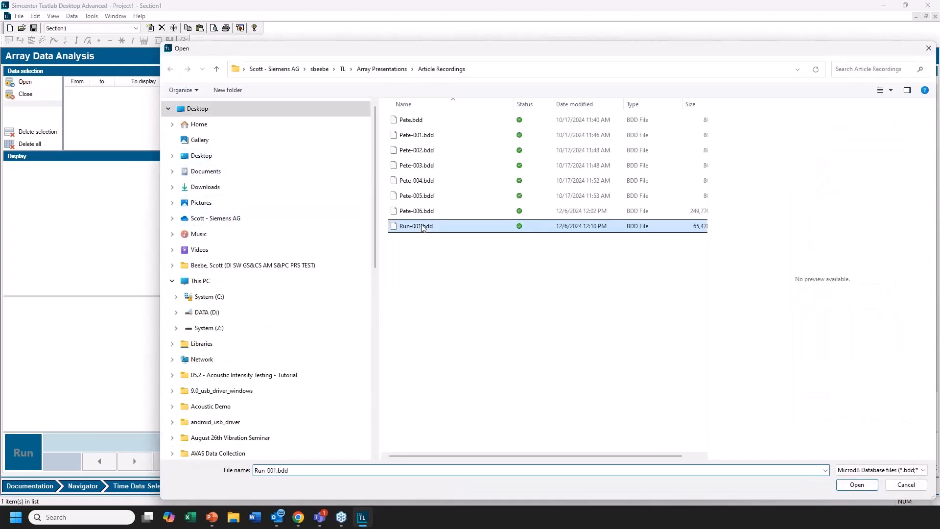
click(866, 487)
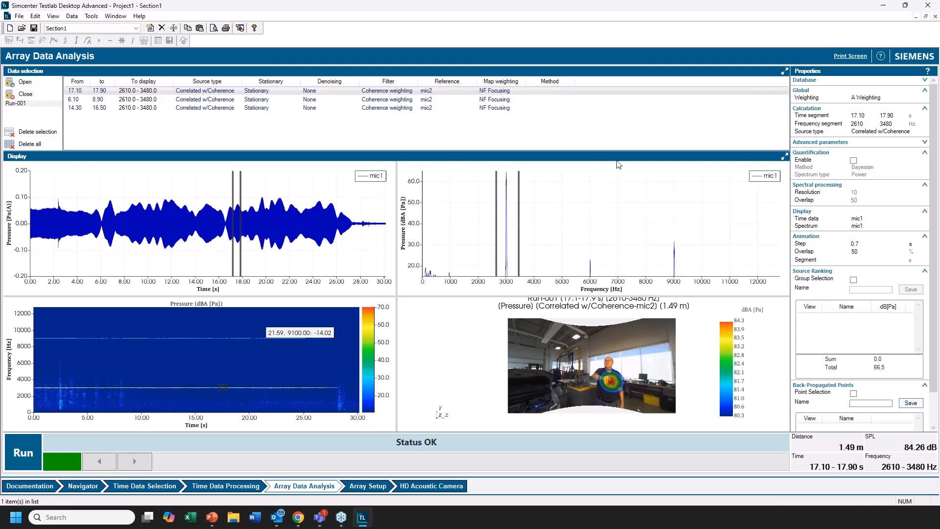
Look through the microphone channels available for the time data and spectrum displays.
click(862, 220)
drag(926, 252, 933, 371)
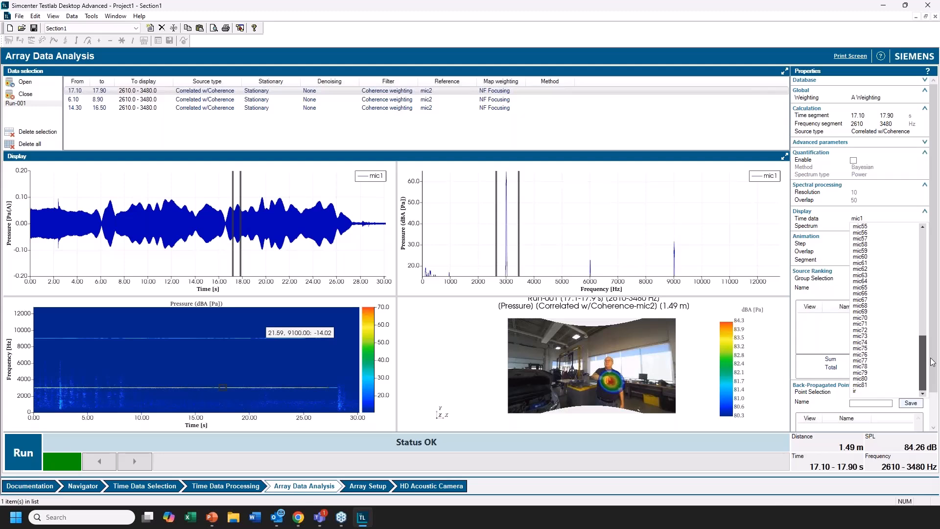
drag(928, 370, 907, 247)
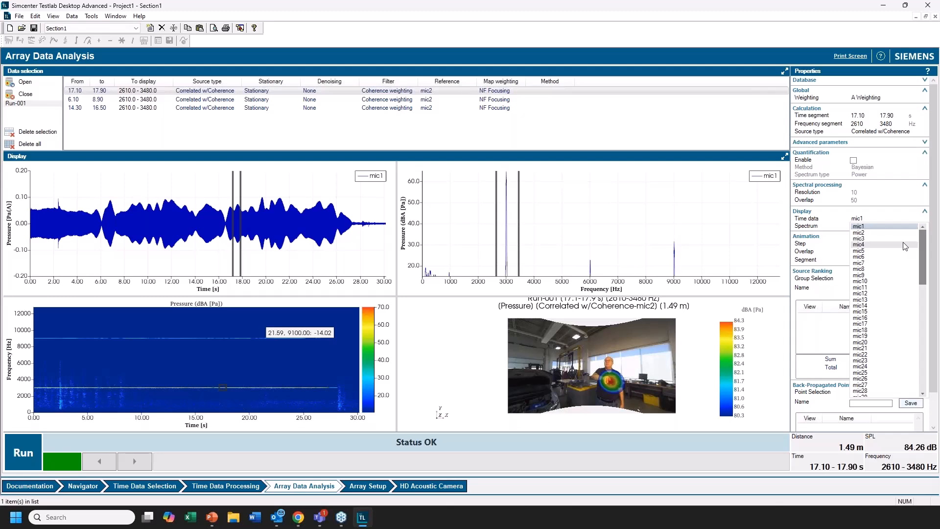
click(315, 257)
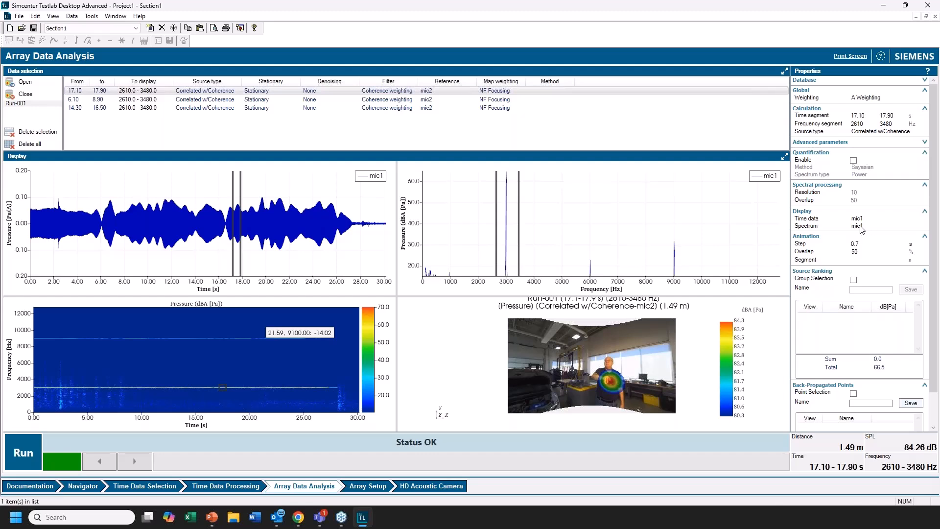
click(861, 227)
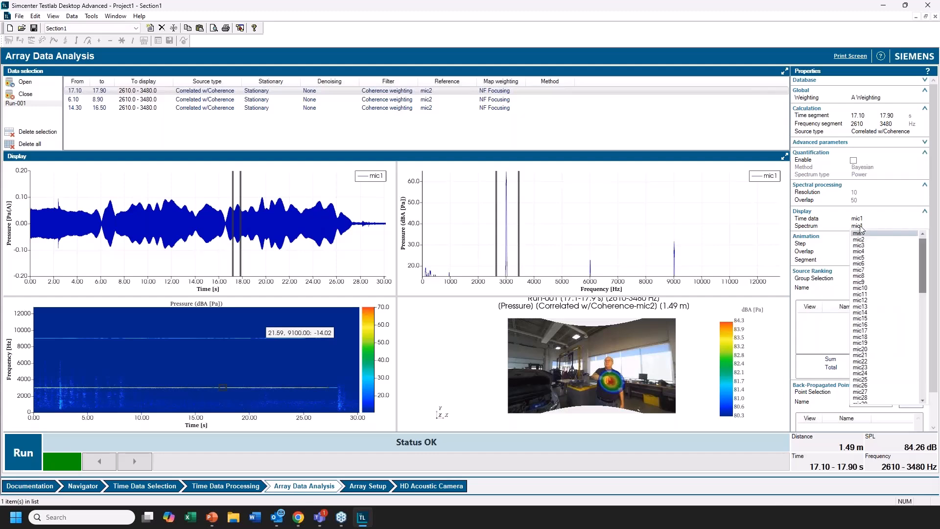
click(733, 245)
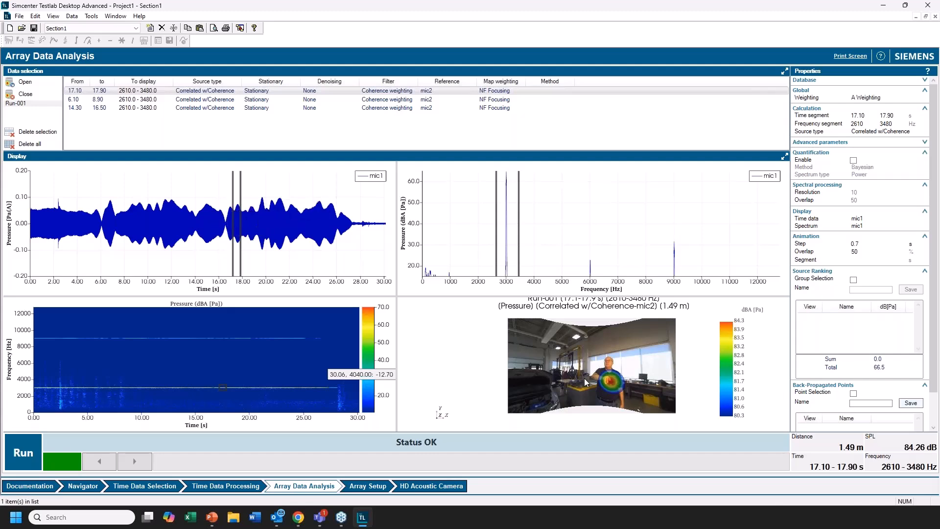
Move the time segment to 21.90–23.90 s and calculate the acoustic map for it.
scroll(583, 377, up, 3)
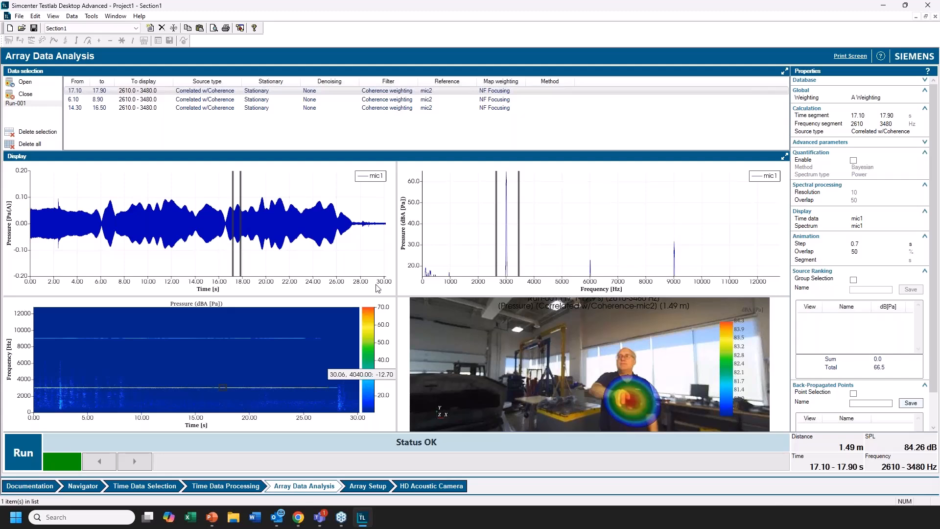
drag(232, 258, 312, 258)
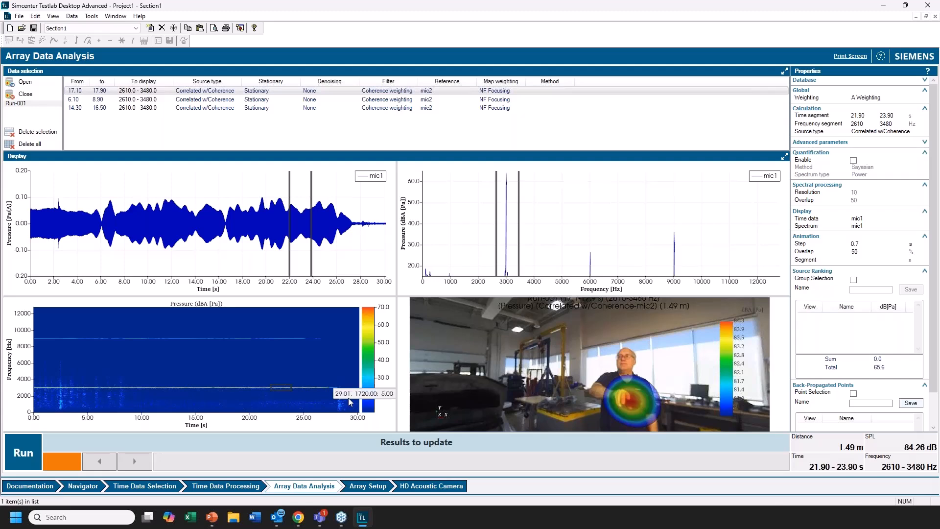
click(28, 454)
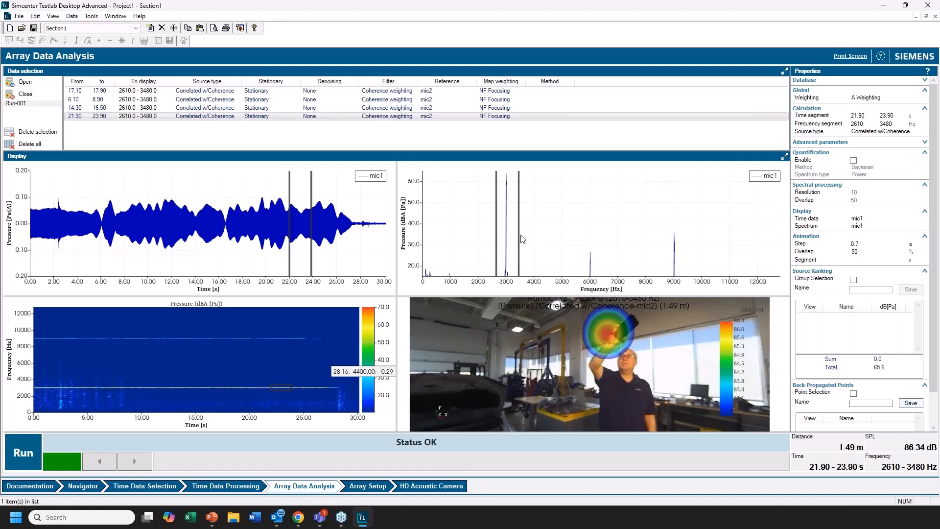
Set the frequency segment to 8640–9510 Hz and the time segment to 24.50–26.50 s, and calculate the acoustic map.
drag(513, 229, 672, 243)
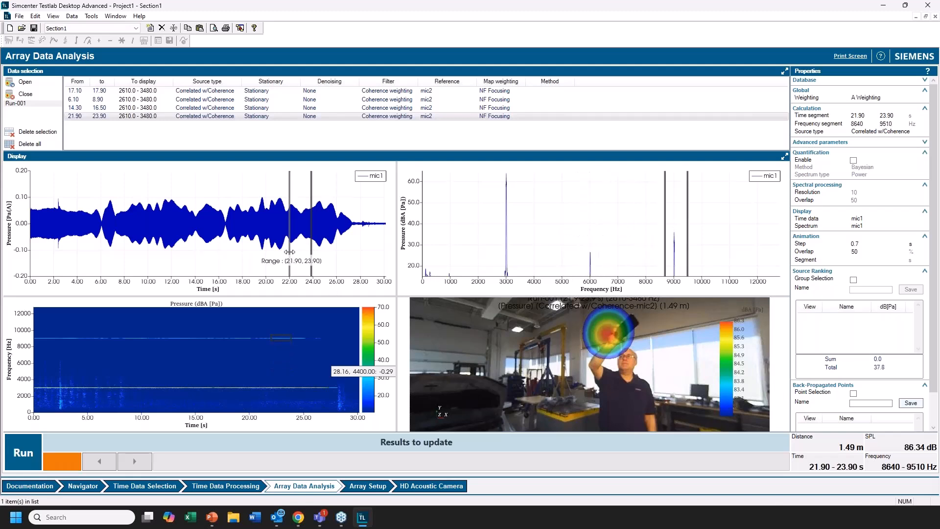
drag(288, 252, 320, 260)
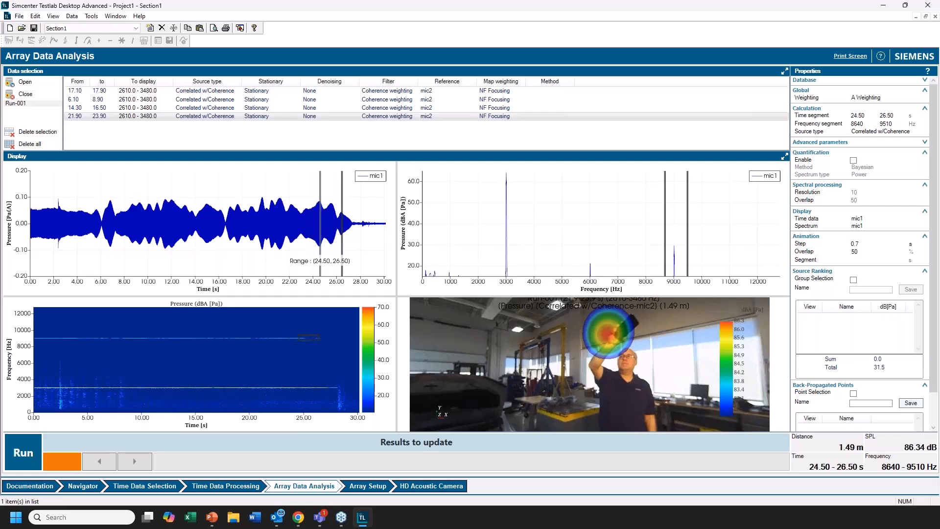
click(25, 451)
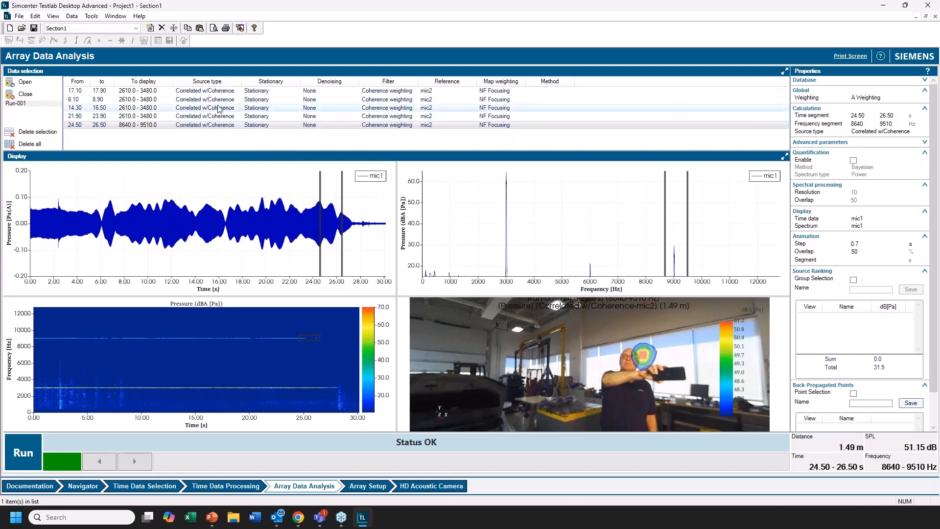
Review the stored acoustic maps for the 17.10–17.90 s and 14.30–16.50 s segments.
click(552, 91)
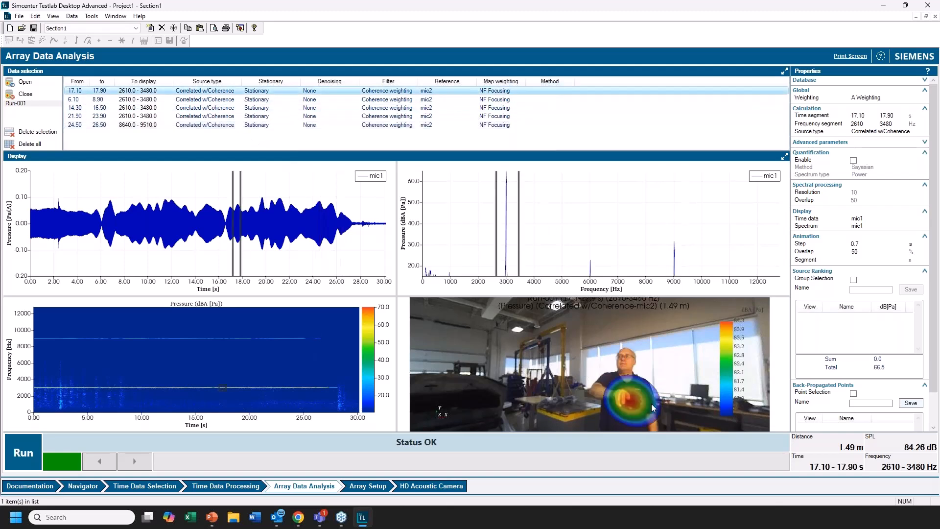
click(534, 110)
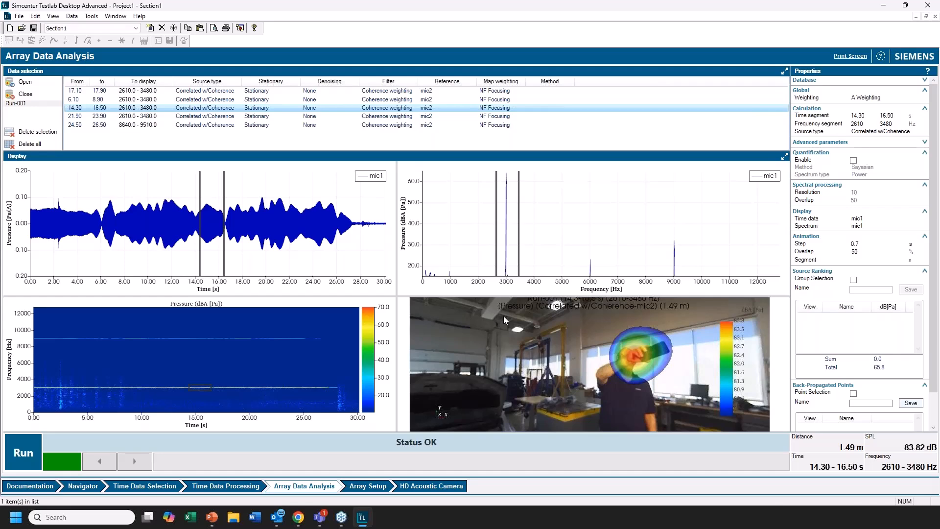
Open the recording Run1.bdd from the SoundCam Webinar12152022 folder under Array Presentations.
click(12, 82)
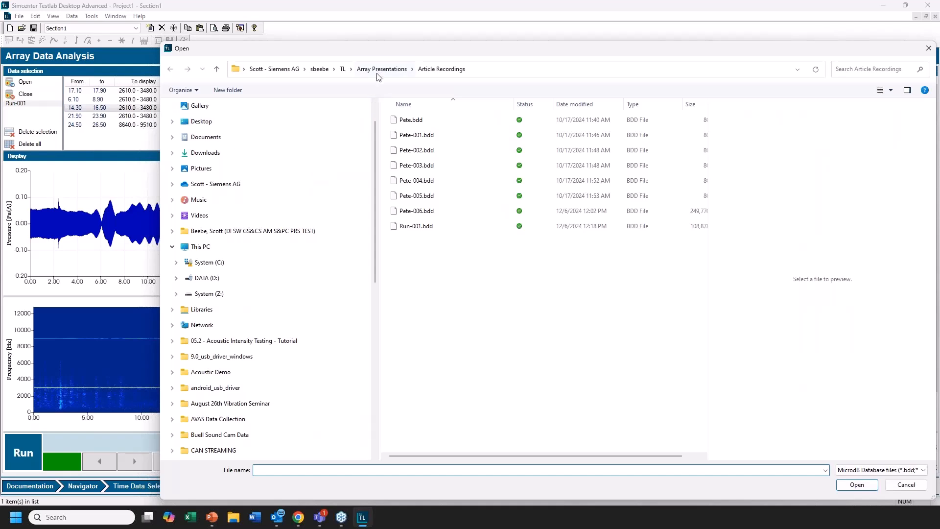
click(378, 73)
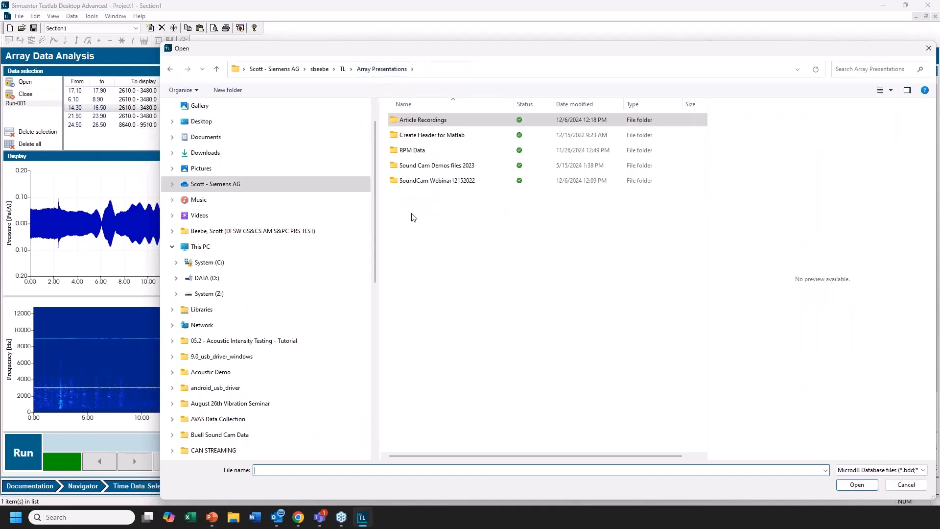
click(432, 182)
double_click(433, 181)
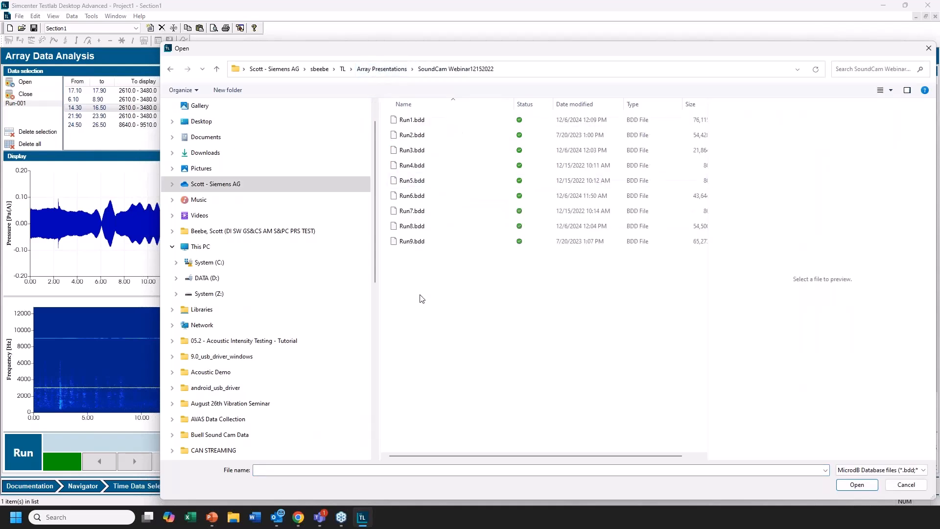
click(426, 120)
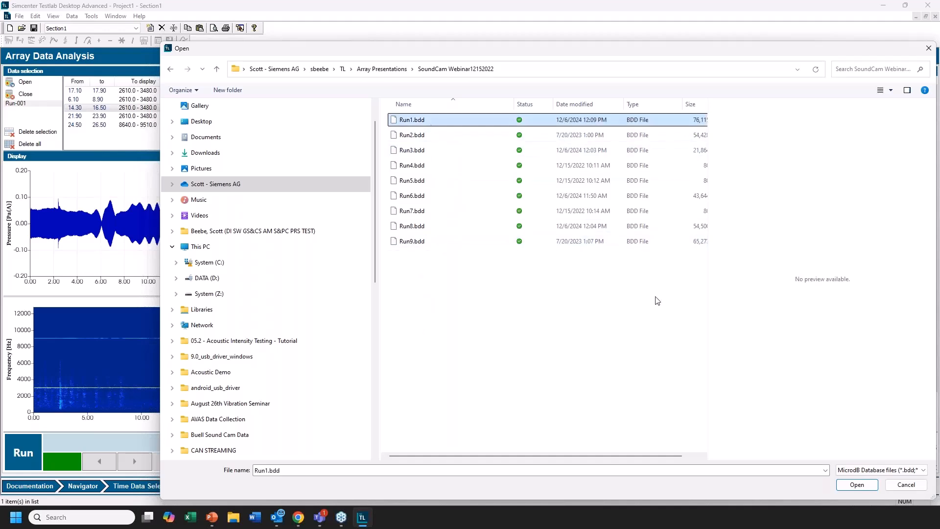
click(852, 485)
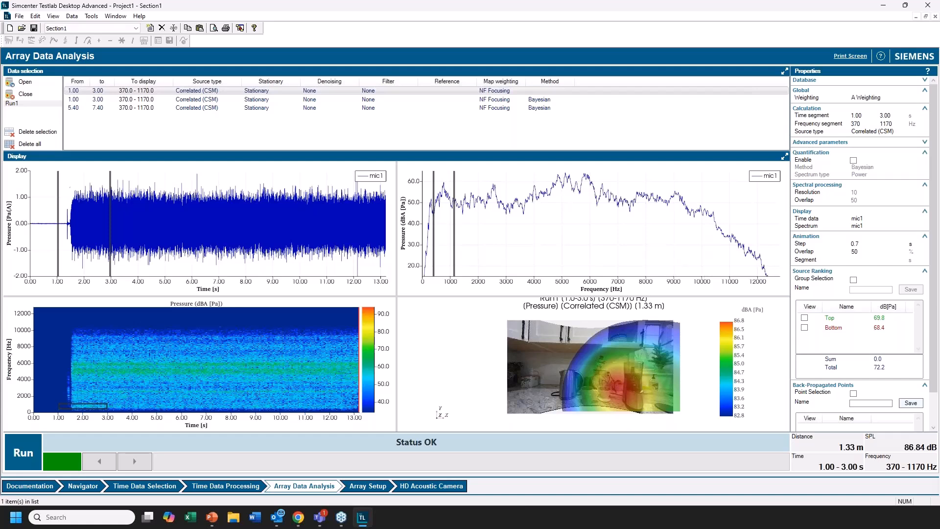
Set the time segment to 6.10–8.10 s and the frequency segment to 2210–2870 Hz, and calculate the acoustic map.
drag(57, 210, 196, 210)
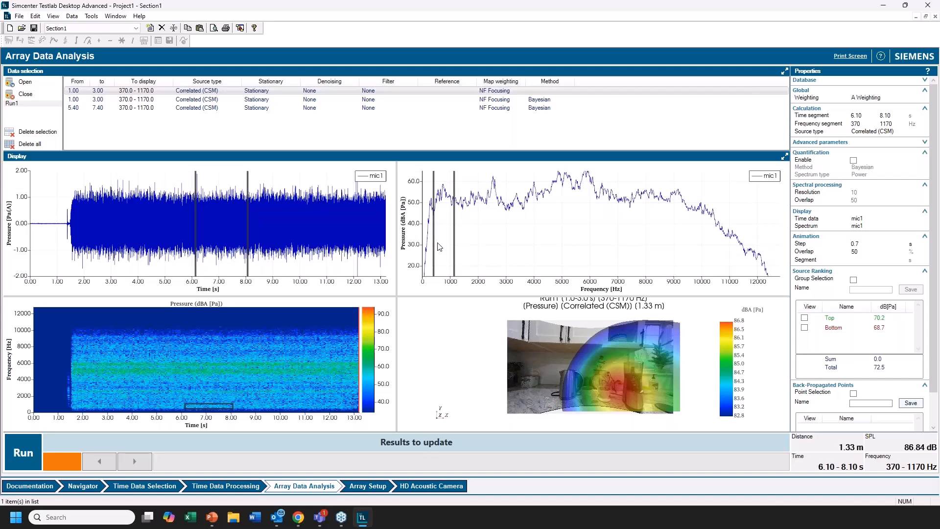
drag(435, 246, 502, 258)
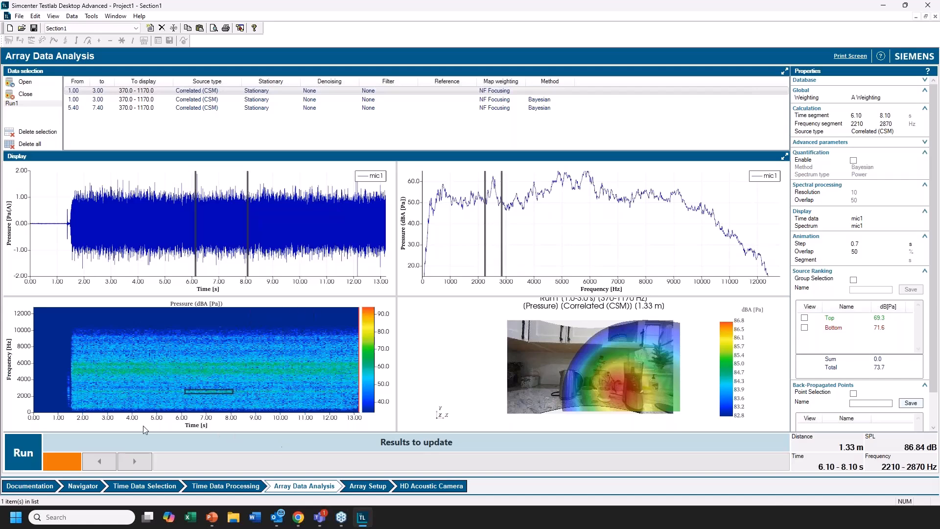
click(21, 454)
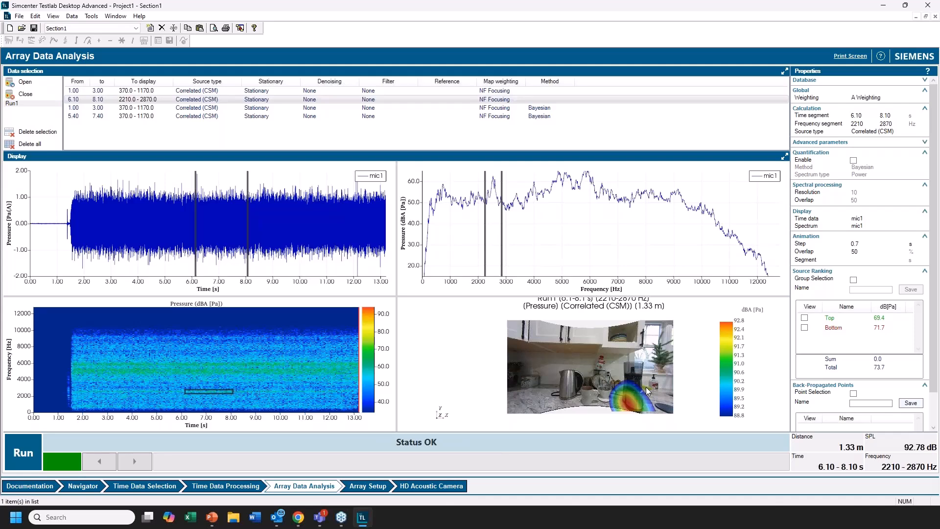
Shift the frequency band down the spectrum and narrow it to 160–450 Hz.
mouse_move(485, 252)
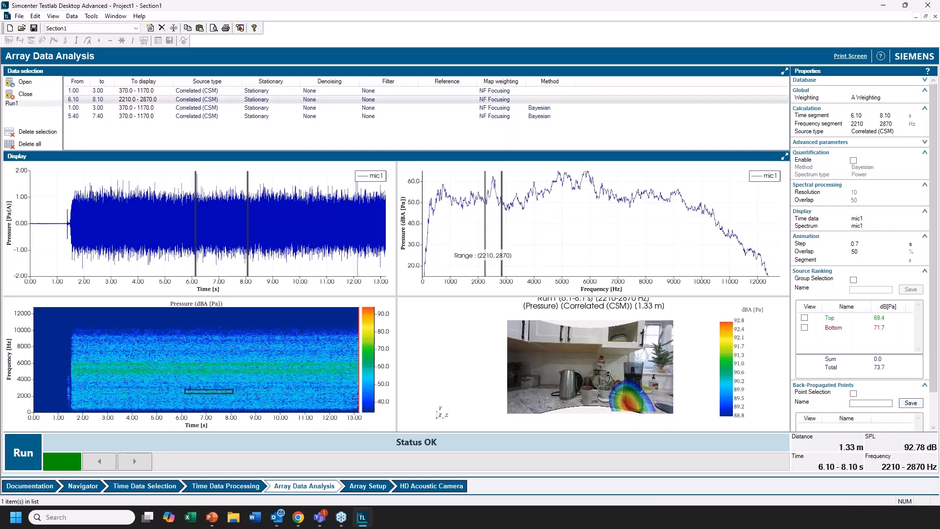
drag(485, 254, 427, 255)
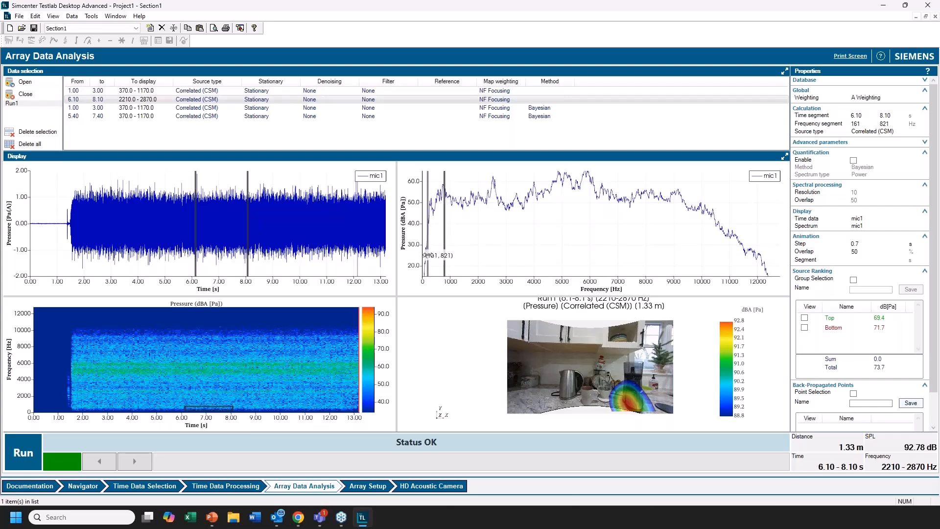
drag(437, 240, 438, 238)
double_click(446, 237)
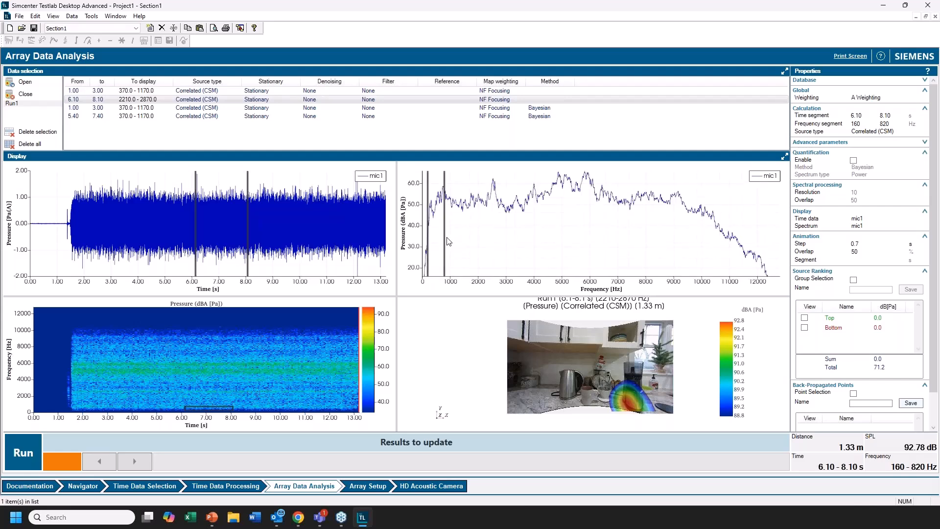
drag(444, 236, 434, 238)
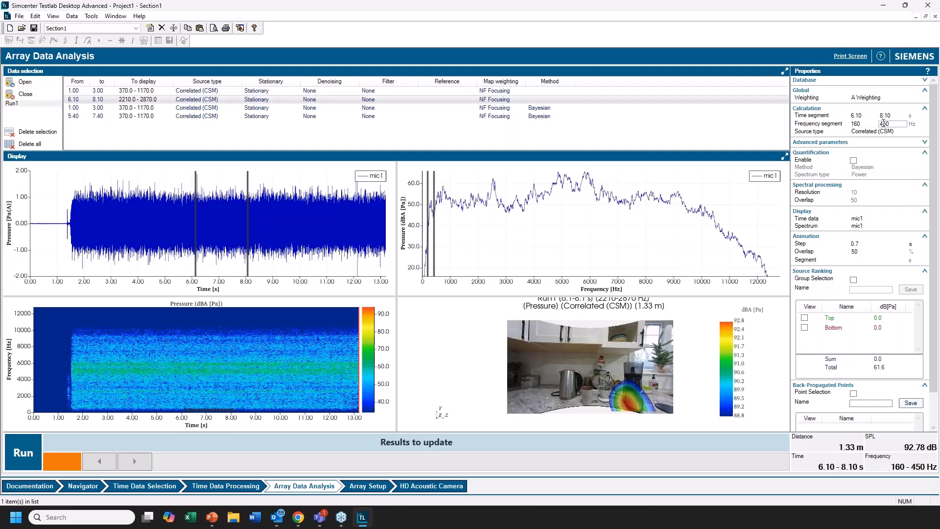
Set the frequency segment to exactly 150–400 Hz and recalculate the acoustic map.
click(841, 126)
text(150)
click(904, 124)
text(400)
click(592, 226)
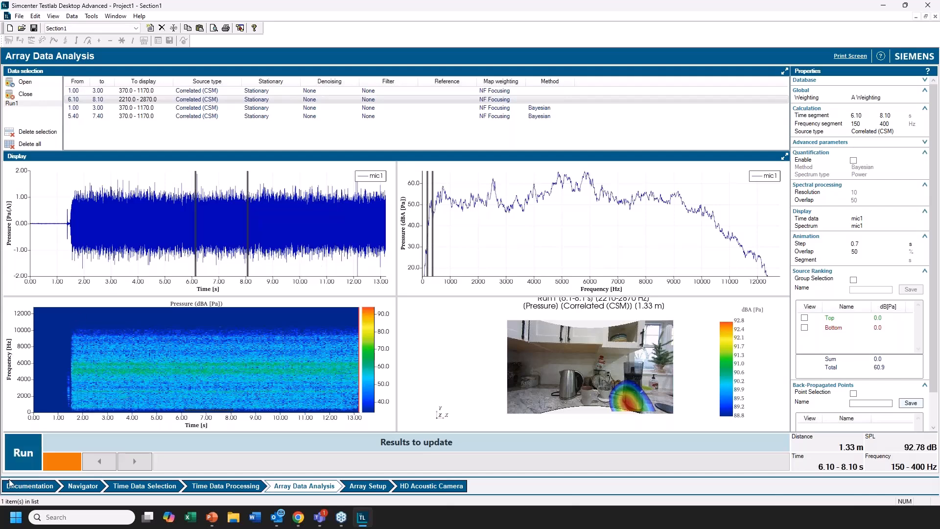
click(20, 464)
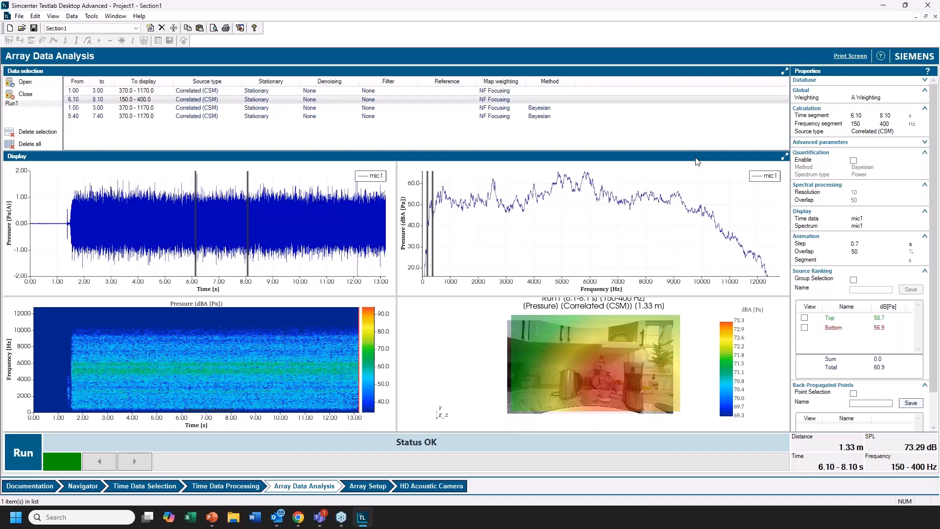
Enable quantification with the Bayesian method and calculate the sound power map for 150–400 Hz.
click(853, 160)
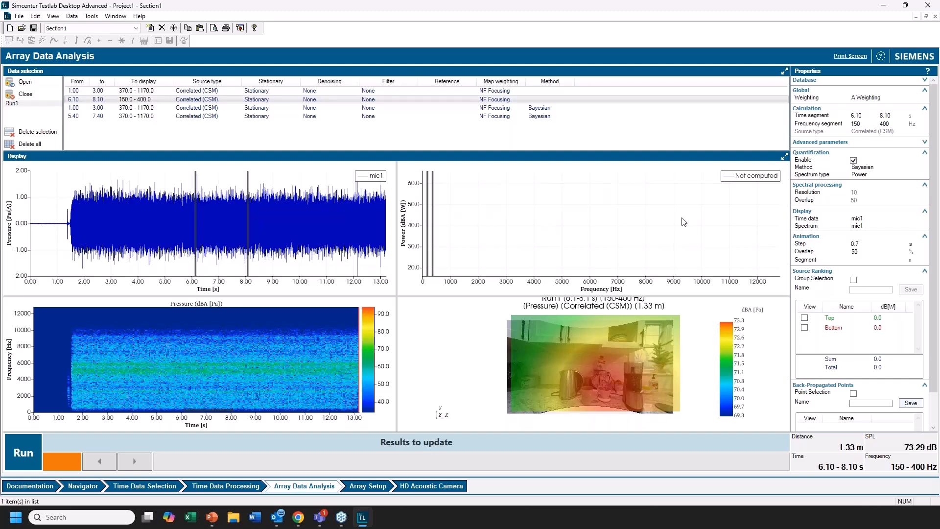
click(876, 168)
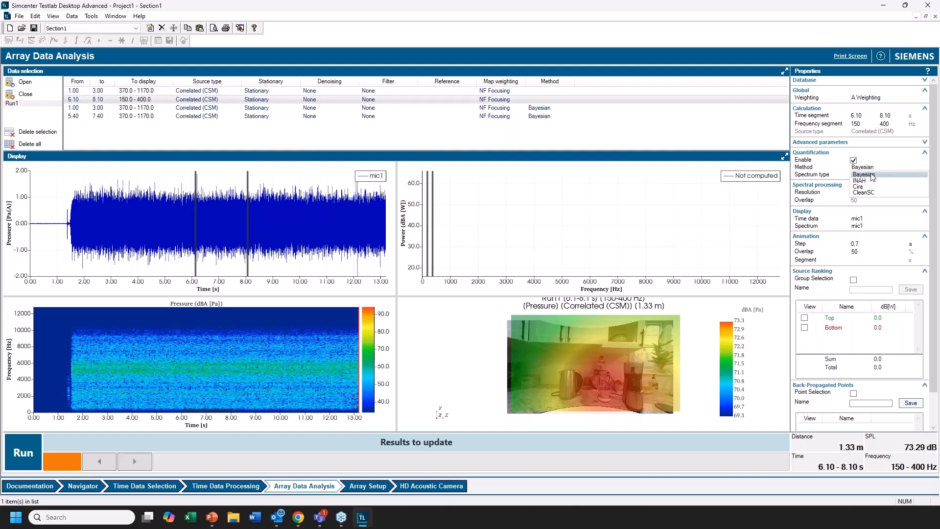
click(872, 175)
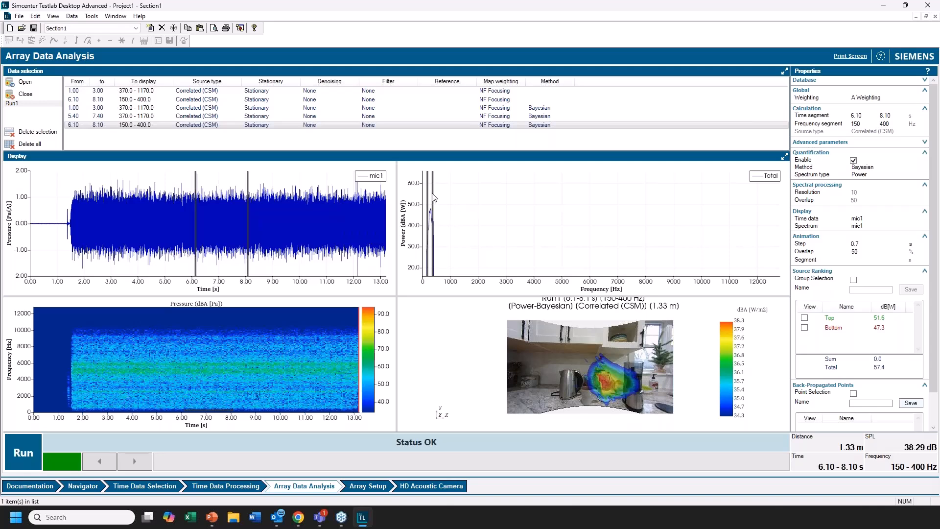
Extend the frequency segment to 150–2030 Hz, move the time segment to 8.60–10.60 s, and calculate the Bayesian map.
drag(432, 192, 478, 207)
drag(210, 213, 276, 216)
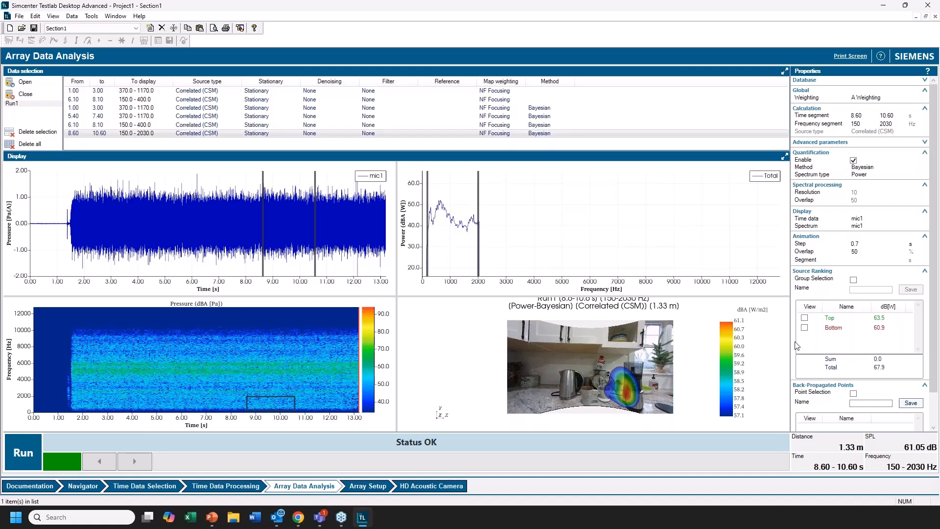
Enable group selection for source ranking and show the Top source group on the map and spectrum.
click(854, 281)
click(804, 317)
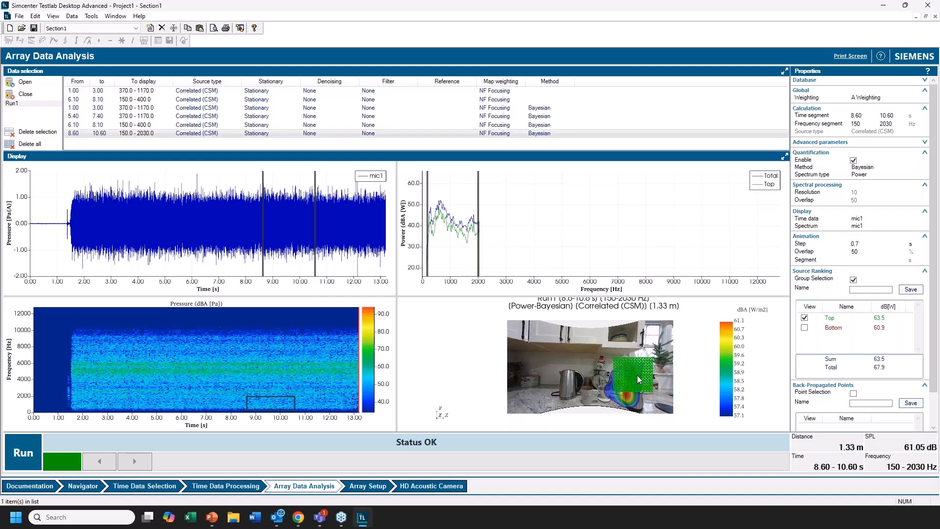
Show the Bottom source group as well and fix the power spectrum's frequency axis maximum at 2200 Hz.
click(804, 328)
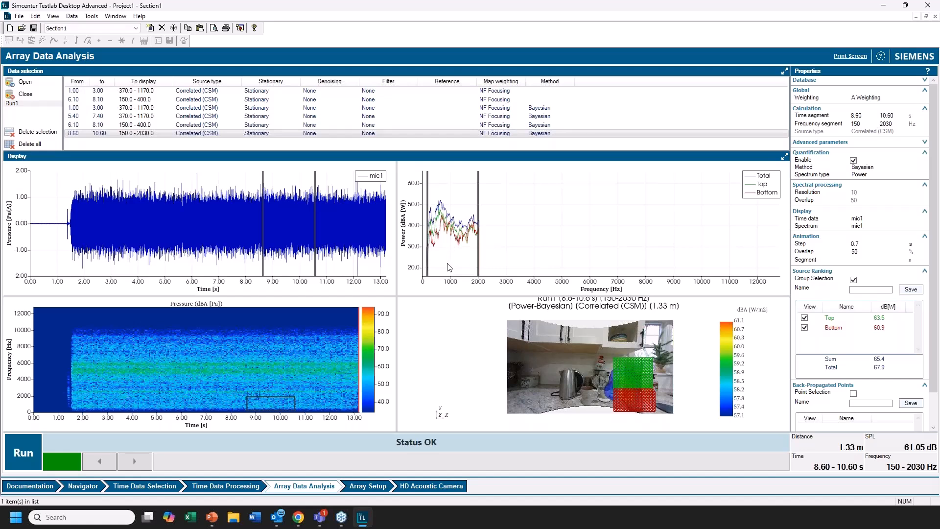
right_click(447, 284)
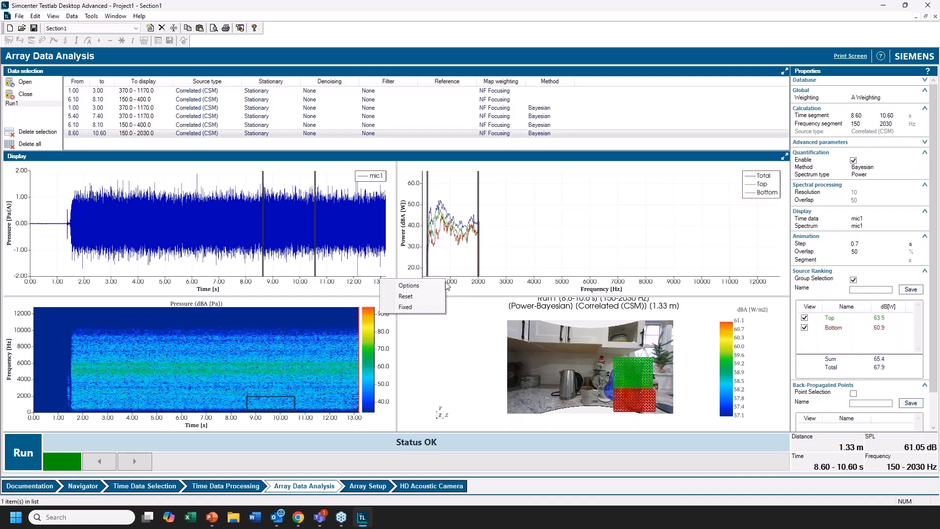
click(427, 307)
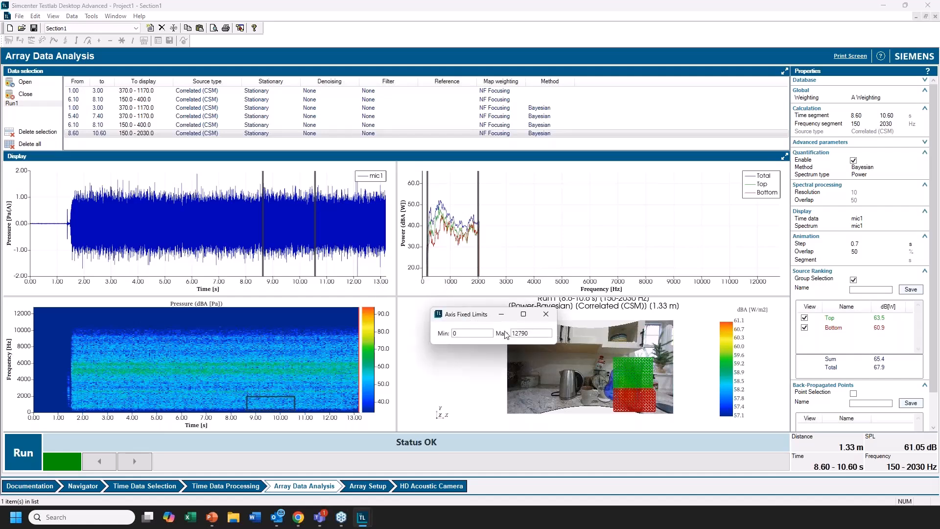
double_click(536, 333)
text(2200)
key(Return)
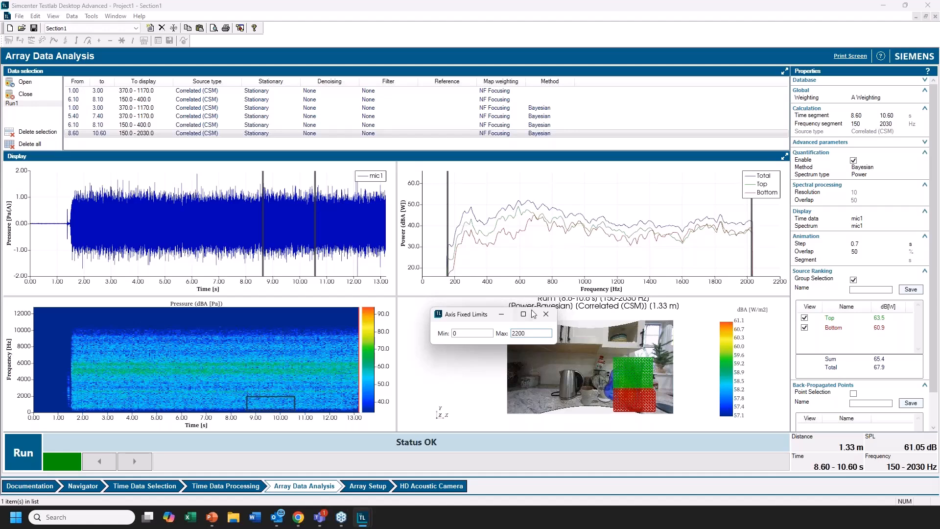
click(546, 313)
mouse_move(491, 236)
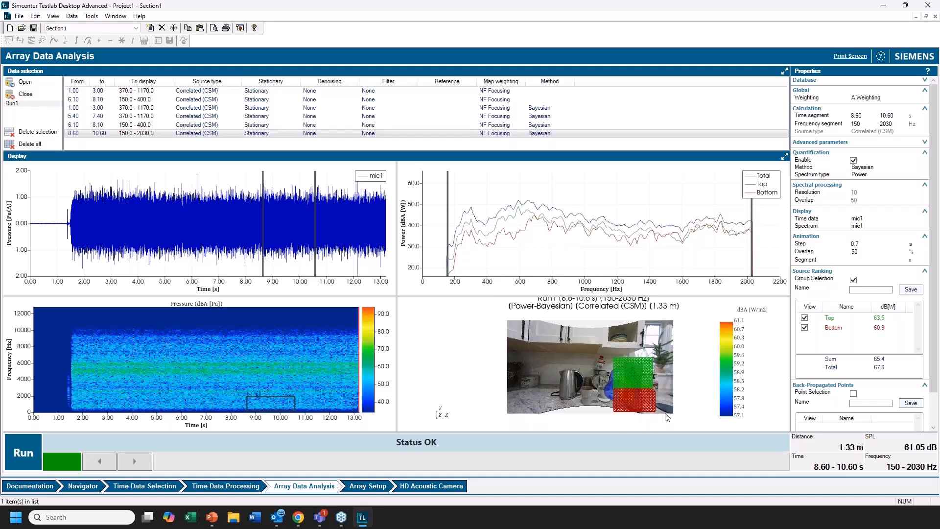
Hide the Bottom and Top source groups and switch the power spectrum to 1/3 octave bands.
mouse_move(524, 215)
click(804, 327)
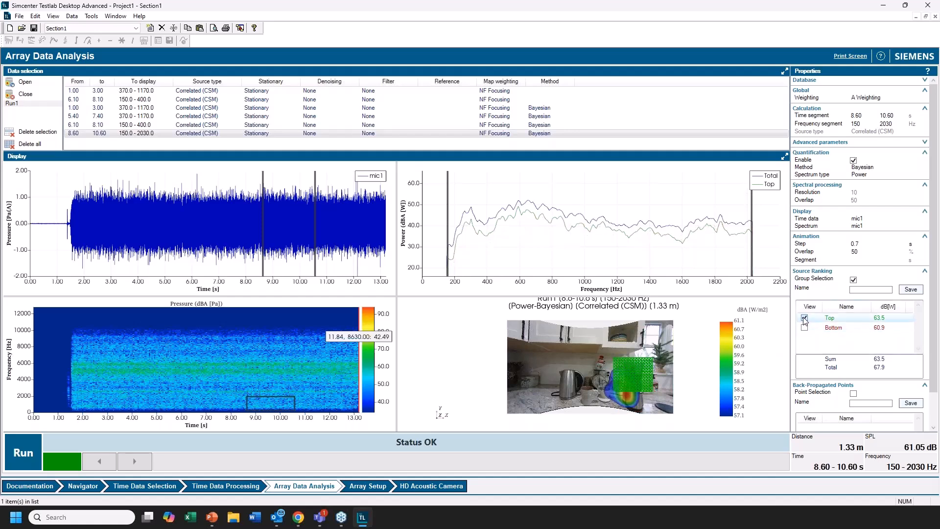
click(804, 318)
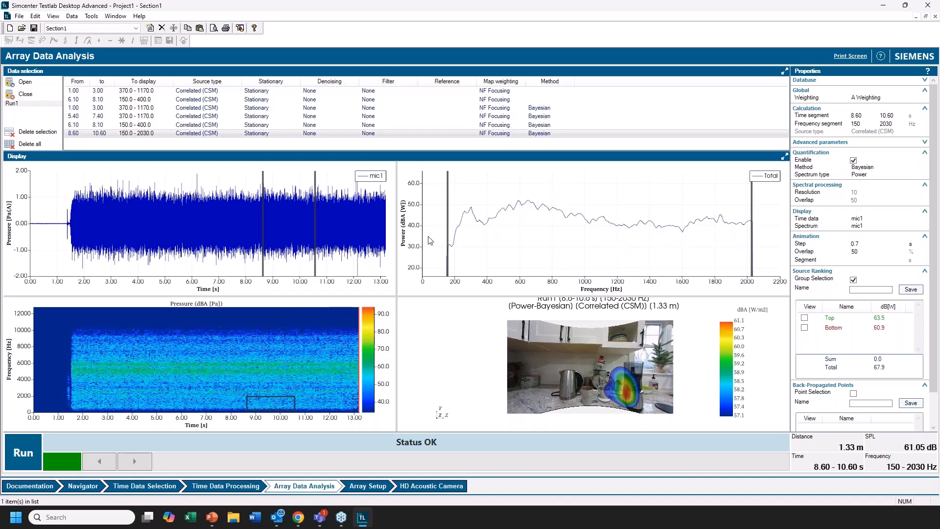
right_click(479, 198)
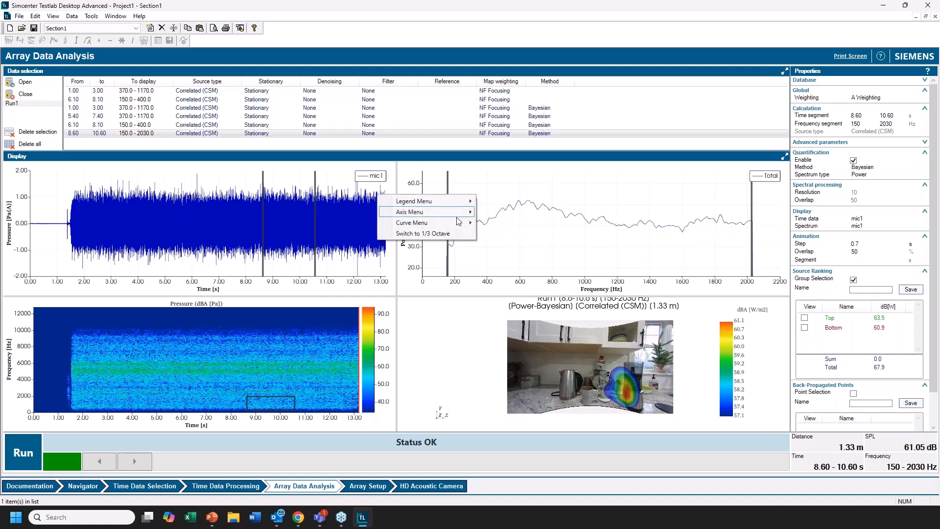
click(443, 234)
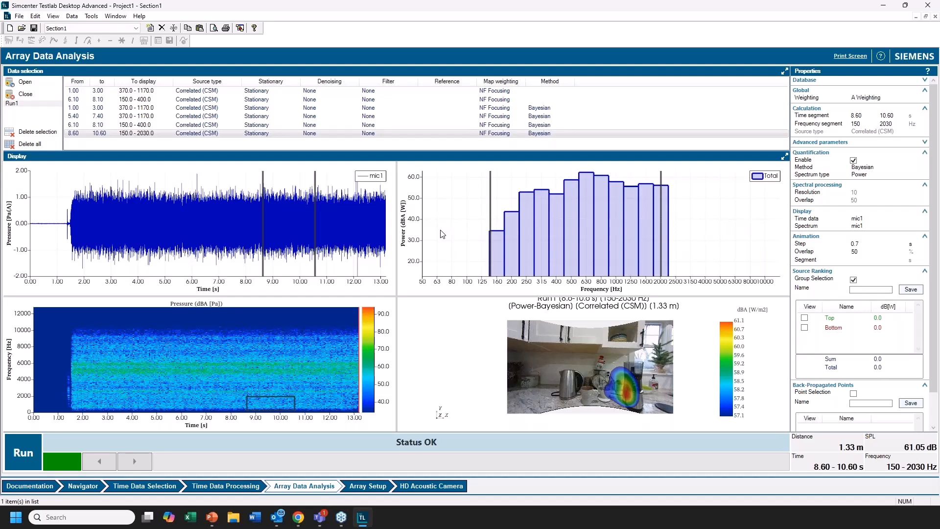
Compare the Top and Bottom groups in the 1/3 octave display, then hide both groups again.
click(804, 318)
click(805, 329)
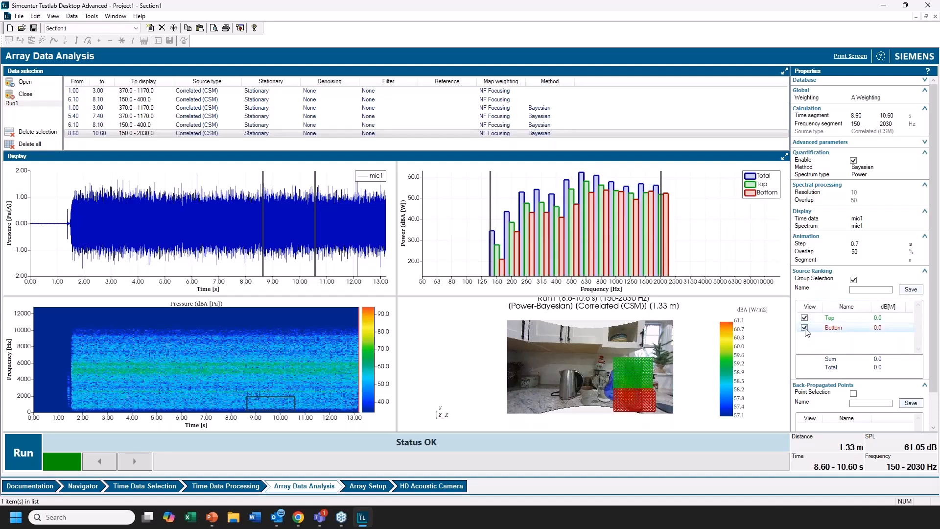
click(805, 328)
click(806, 319)
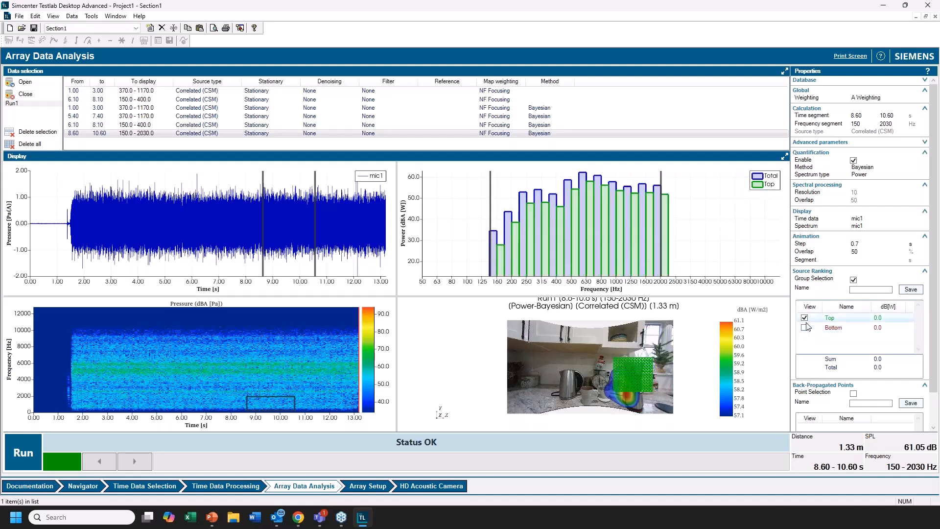
click(805, 319)
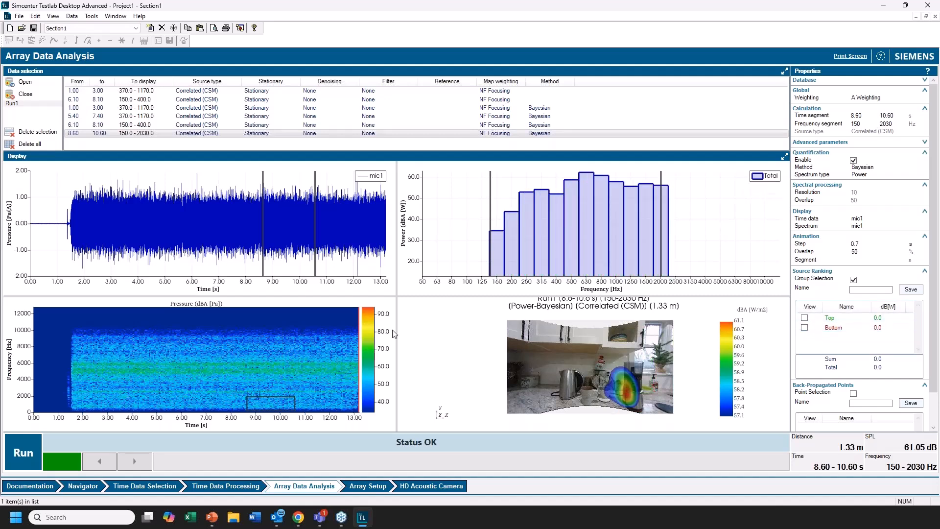
Export the total 1/3 octave power spectrum to the active section.
right_click(574, 224)
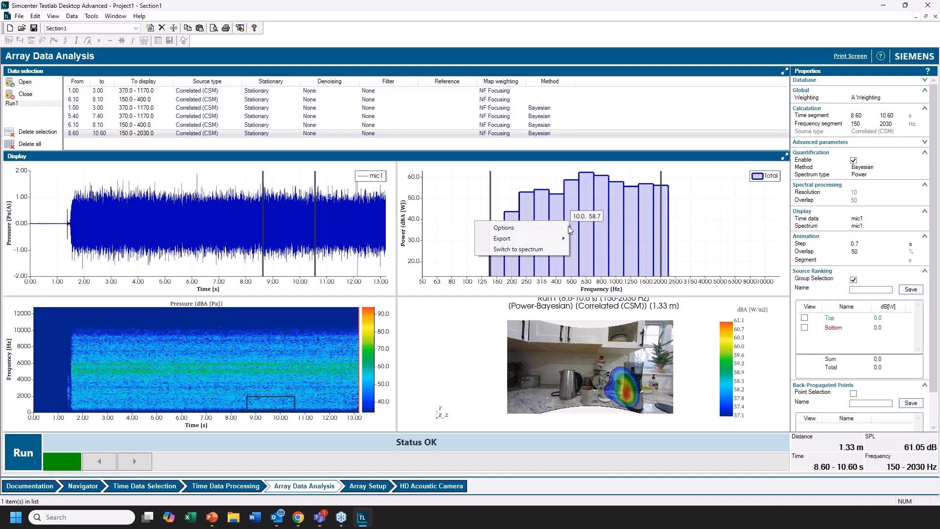
mouse_move(551, 240)
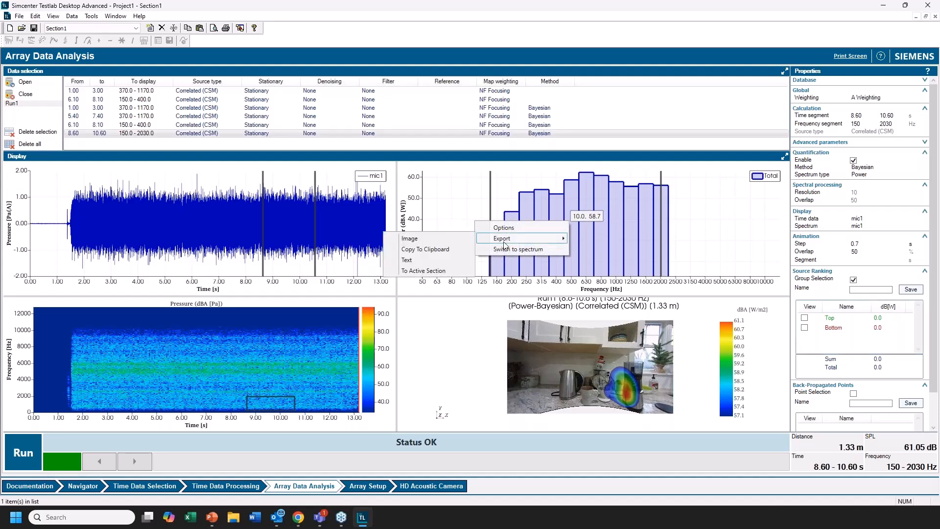
click(426, 274)
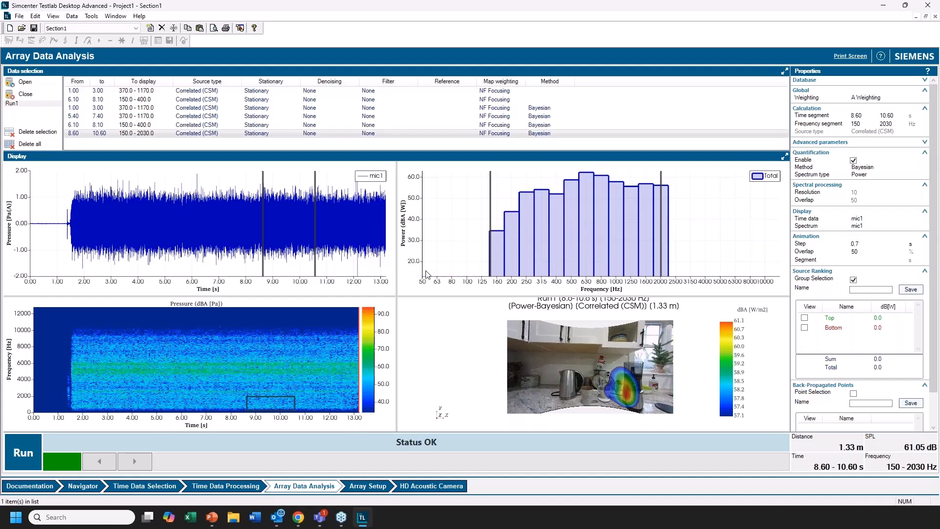
In the Navigator, open the Spectra folder of AcousticCamera Run1 and plot Total in a new FrontBack display.
click(81, 487)
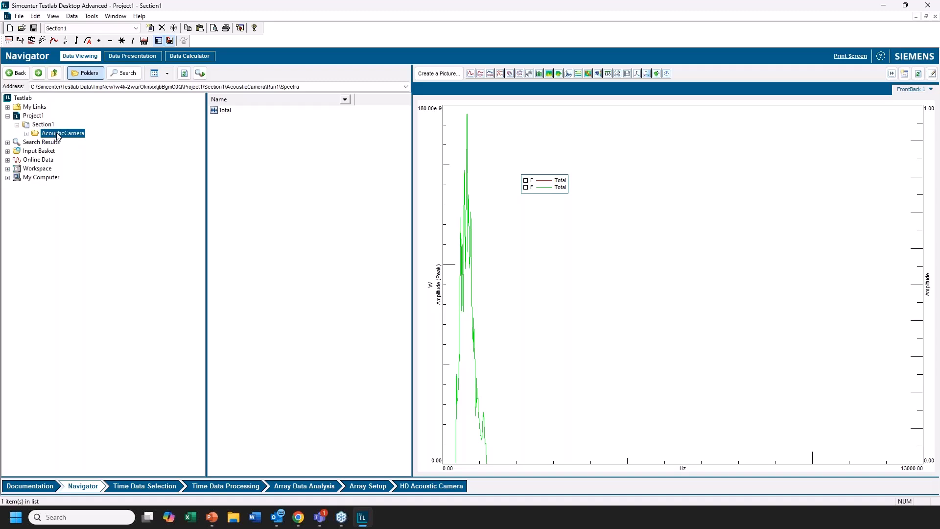
click(26, 133)
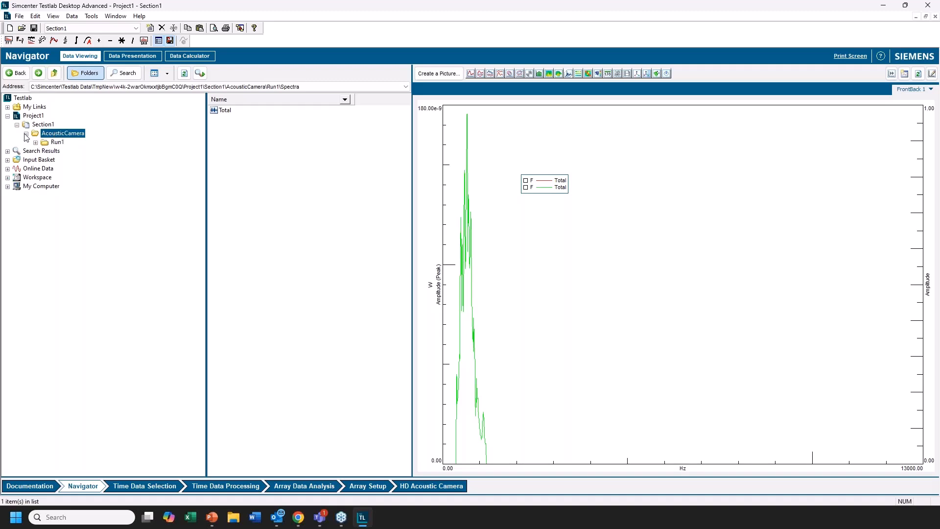
click(56, 142)
click(248, 110)
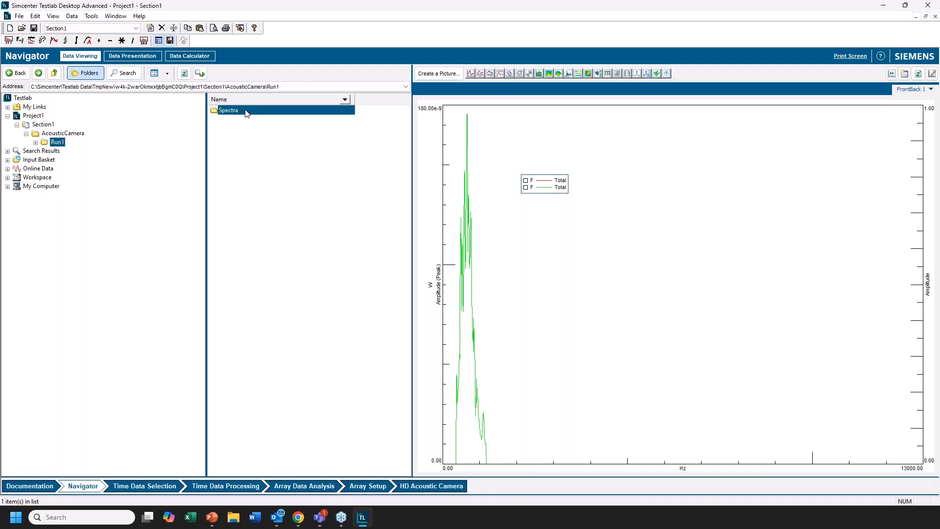
double_click(247, 110)
click(470, 73)
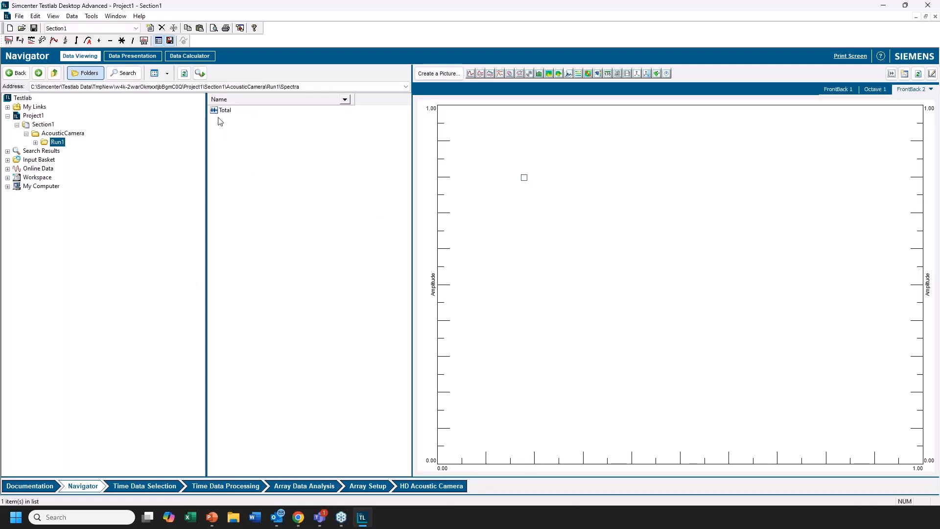
drag(222, 110, 500, 294)
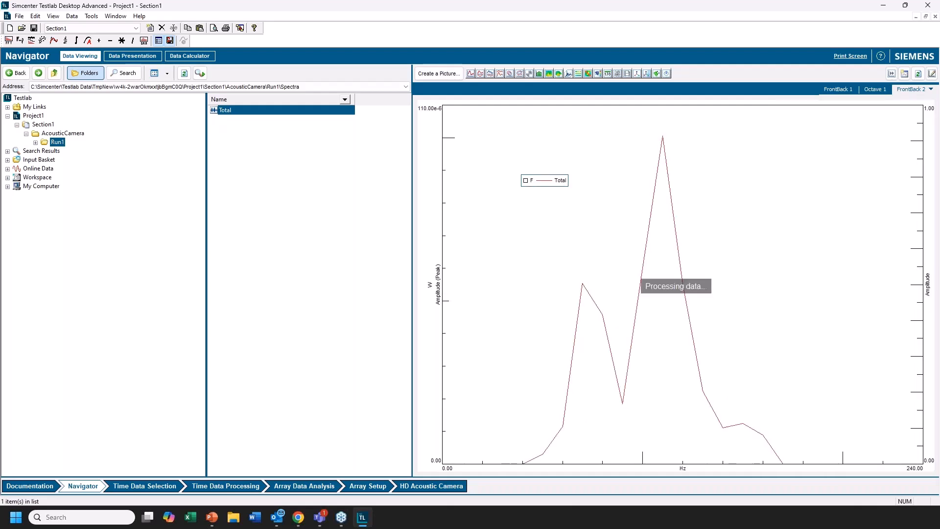
Return to Array Data Analysis and open the recording Run5.bdd.
click(297, 489)
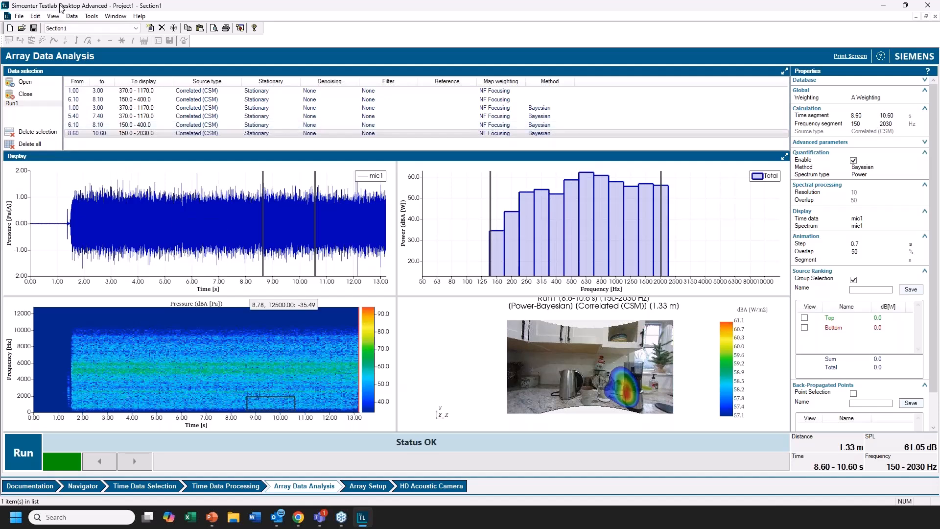
click(22, 82)
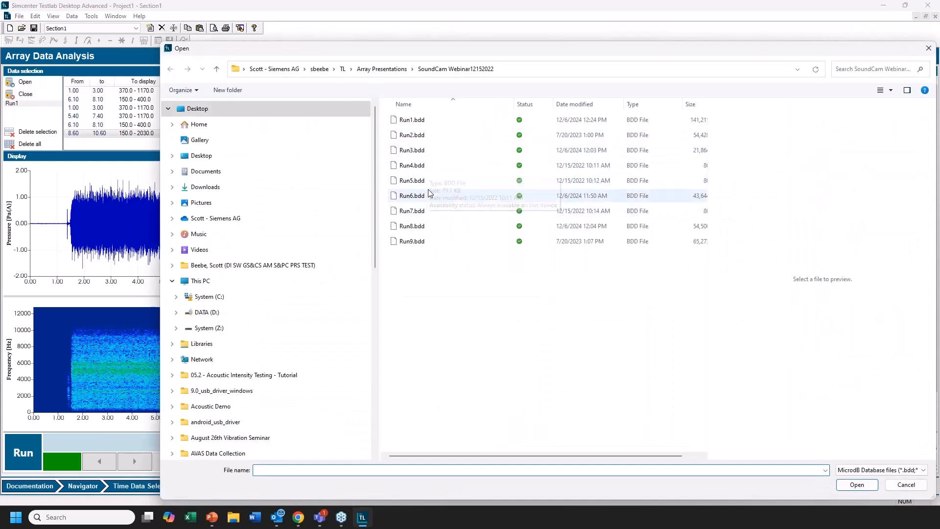
click(429, 181)
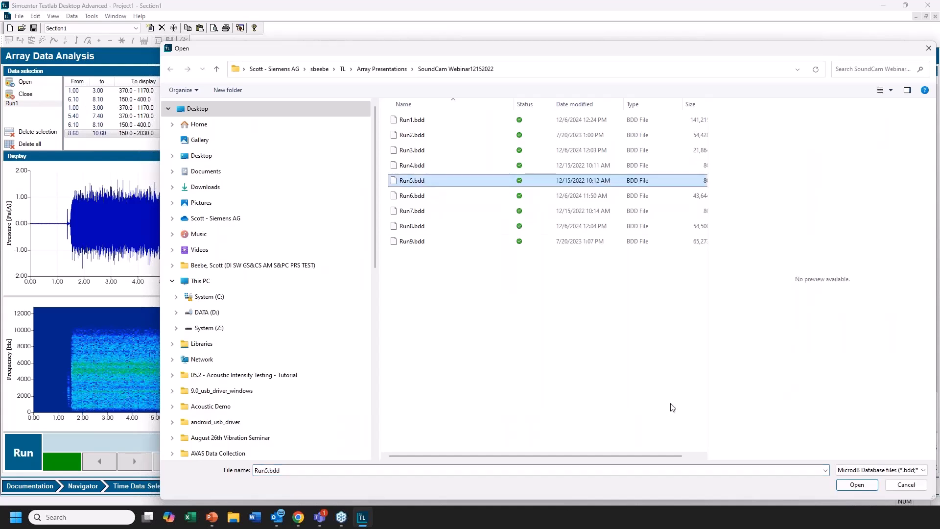
click(857, 485)
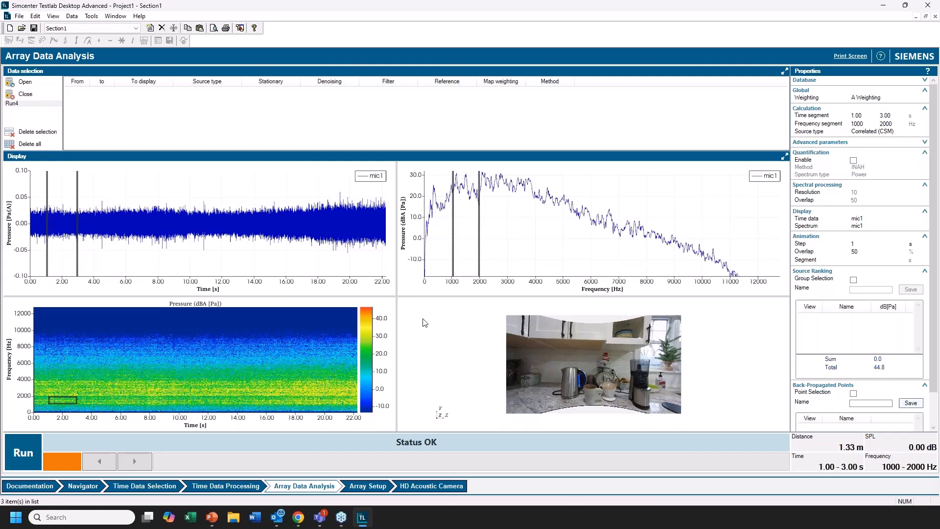
Move the frequency segment to 3170–4170 Hz and the time segment to 12.30–14.30 s, and calculate the acoustic map.
drag(456, 250, 513, 265)
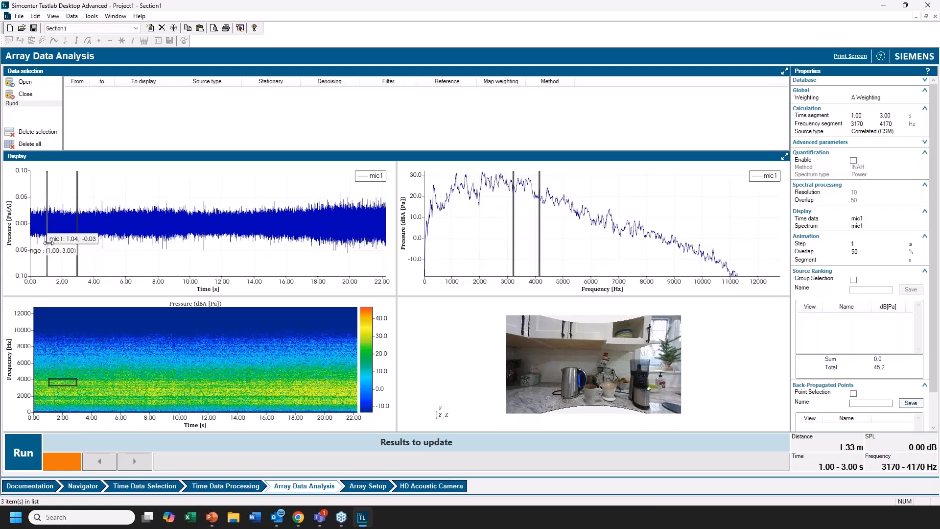
drag(48, 242, 228, 242)
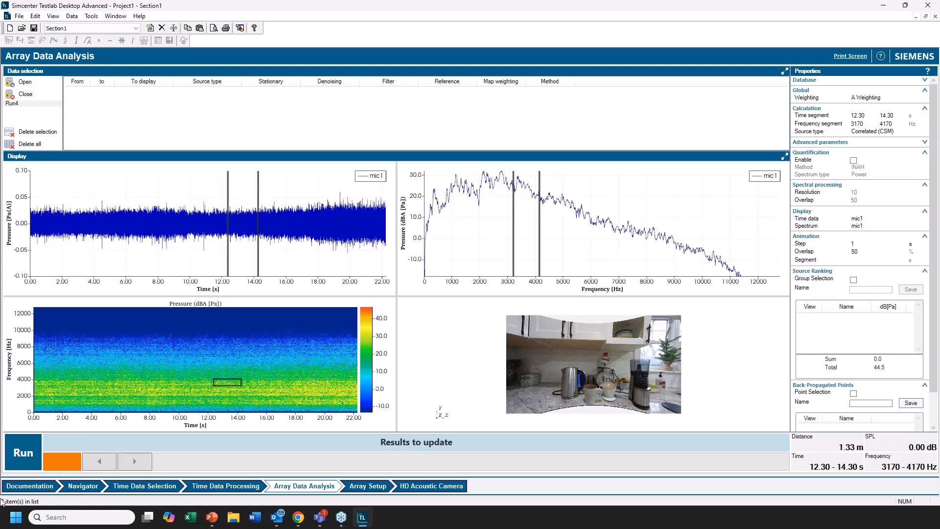
click(24, 456)
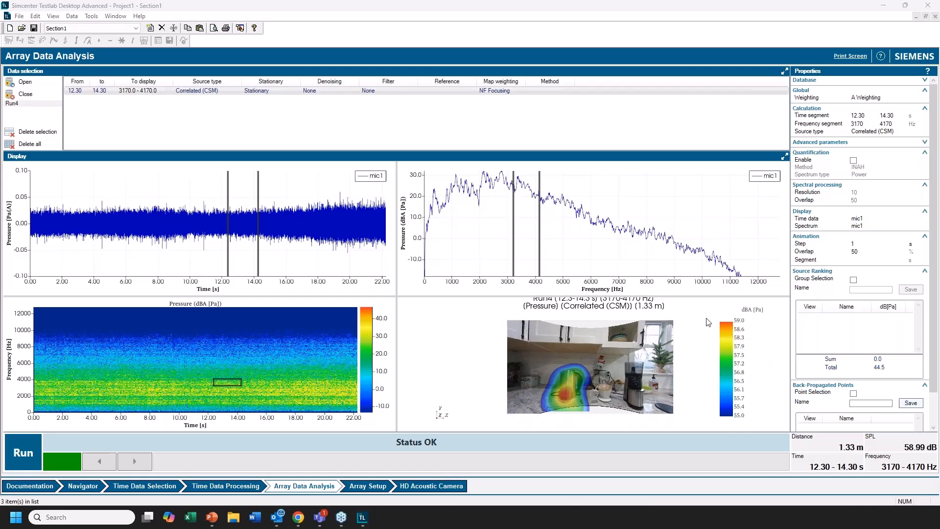
Set the acoustic map's colour bar range to 8 dB, keeping the automatic scale.
right_click(727, 343)
click(705, 351)
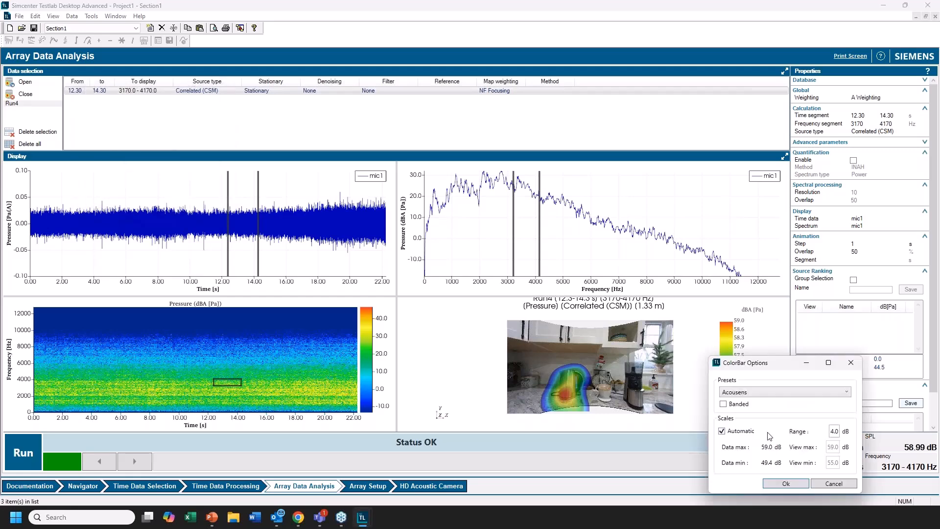
drag(784, 421, 599, 275)
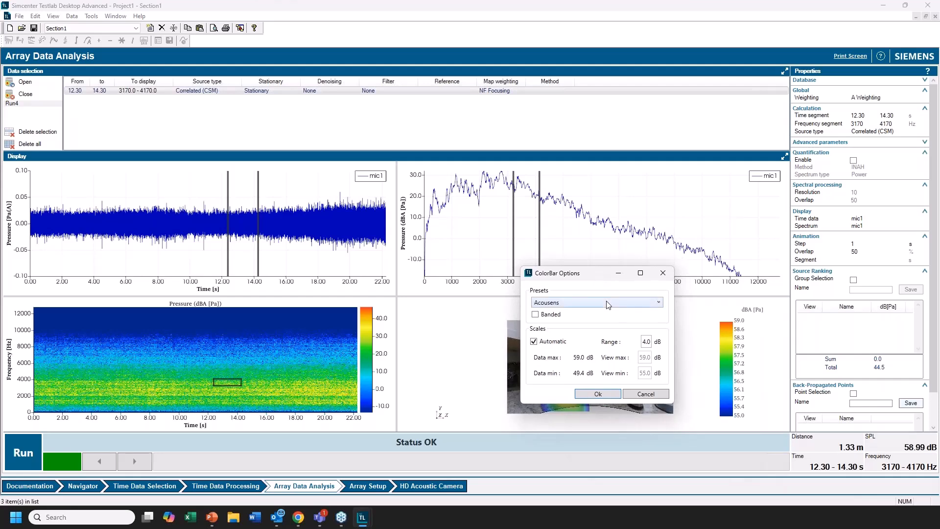
double_click(645, 342)
text(8)
click(601, 391)
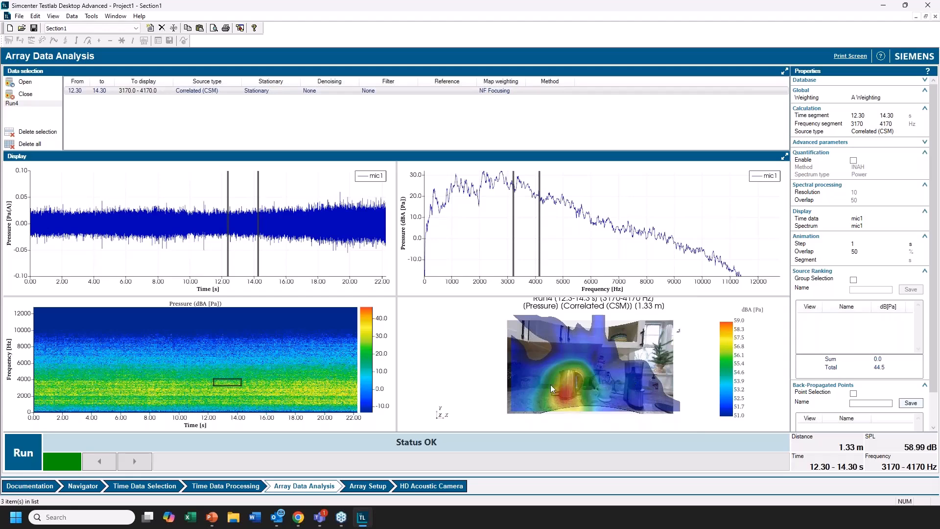
Move the frequency segment to 6420–7420 Hz and shorten the time segment to 12.30–13.20 s.
drag(512, 221, 474, 225)
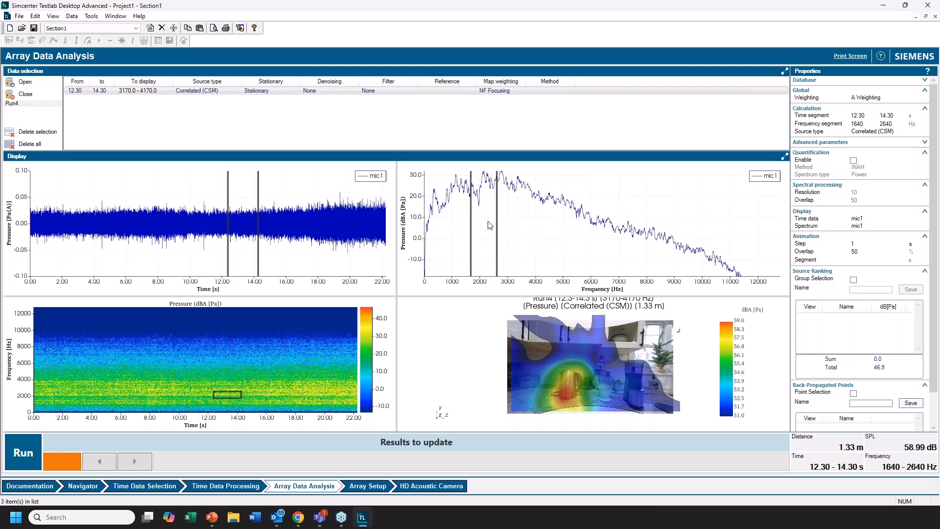
drag(471, 226, 604, 268)
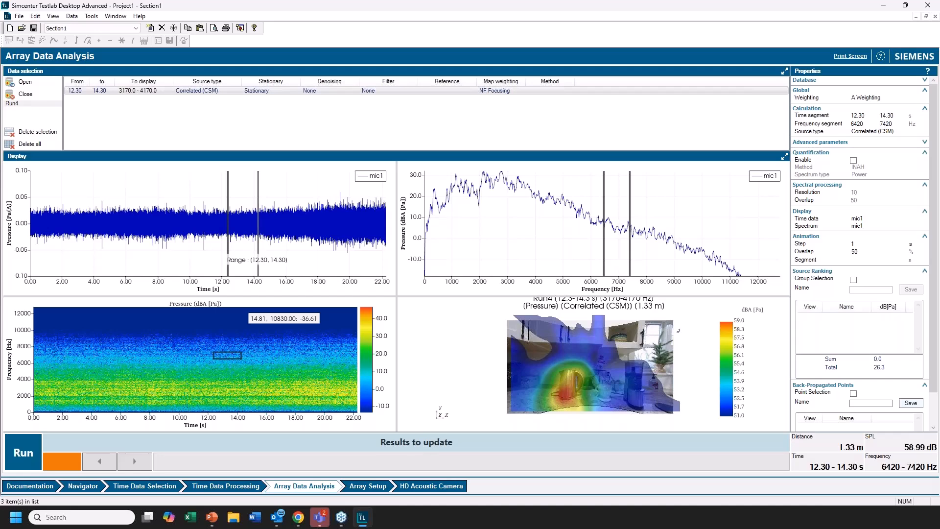
drag(258, 257, 240, 257)
drag(240, 258, 240, 259)
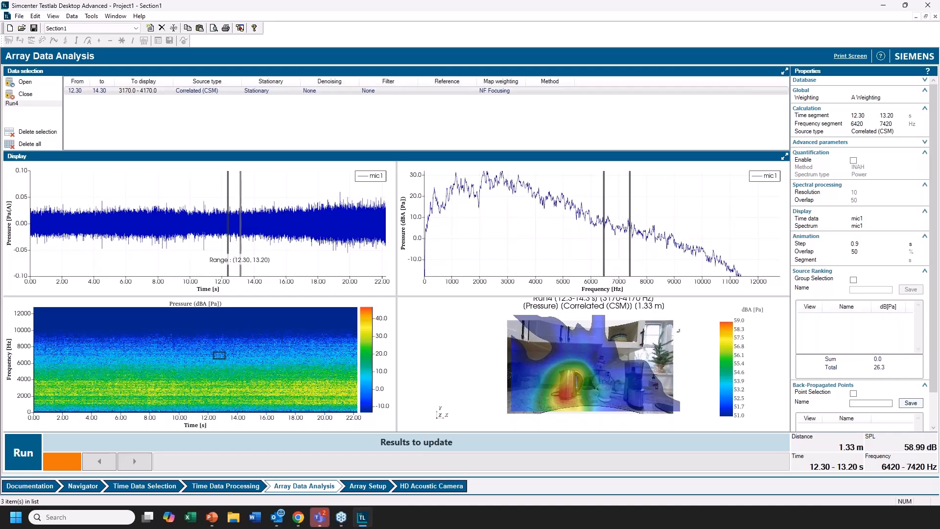
Move the frequency segment down to the low end of the spectrum and narrow it to 130–670 Hz.
mouse_move(603, 248)
mouse_down()
mouse_move(523, 254)
mouse_move(600, 265)
mouse_up()
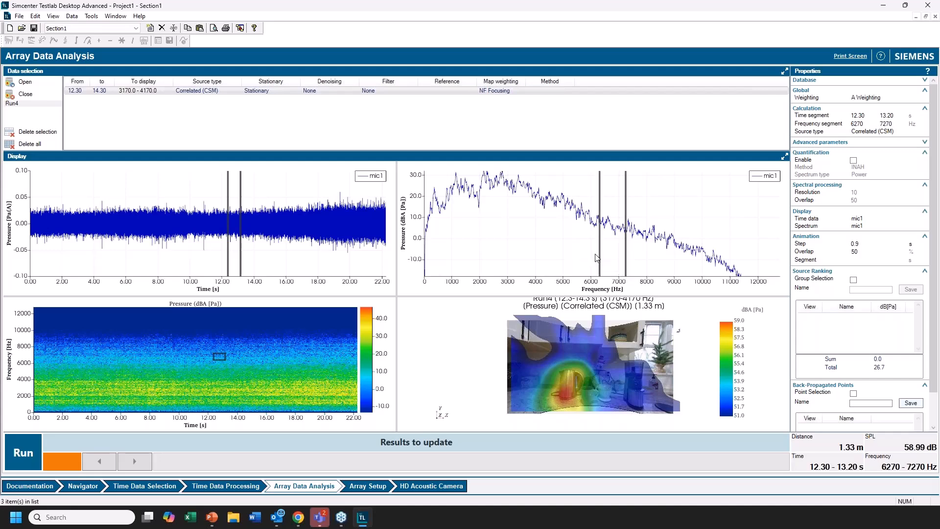
drag(598, 255, 442, 231)
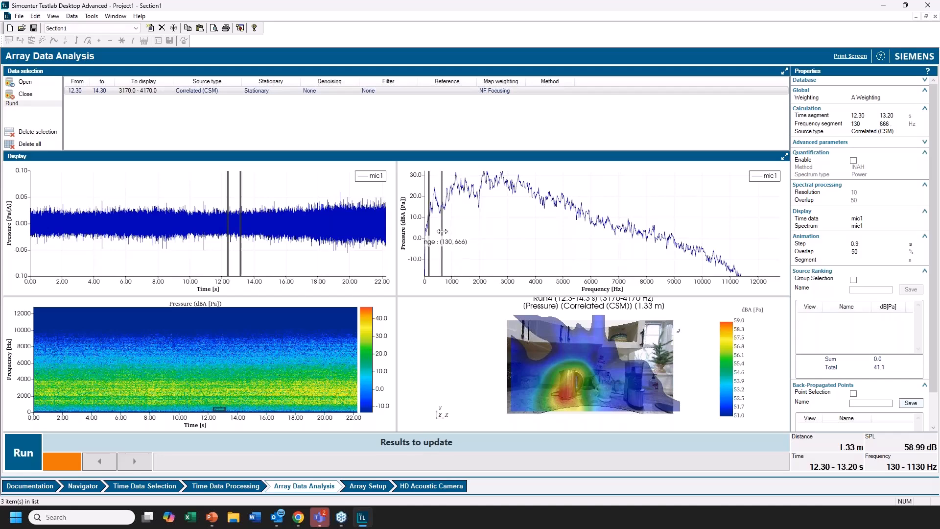
Enable quantification with the Bayesian method and calculate the sound power map for the selected segment.
click(854, 160)
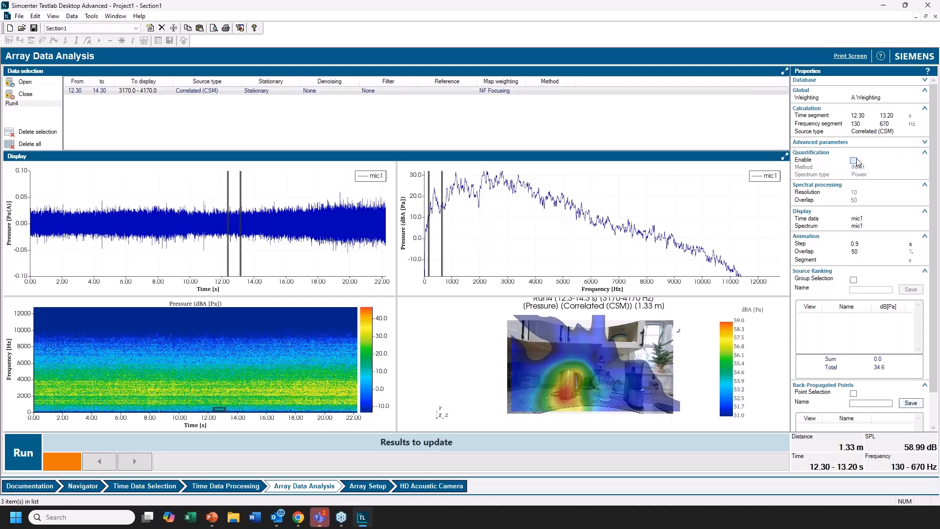
click(863, 170)
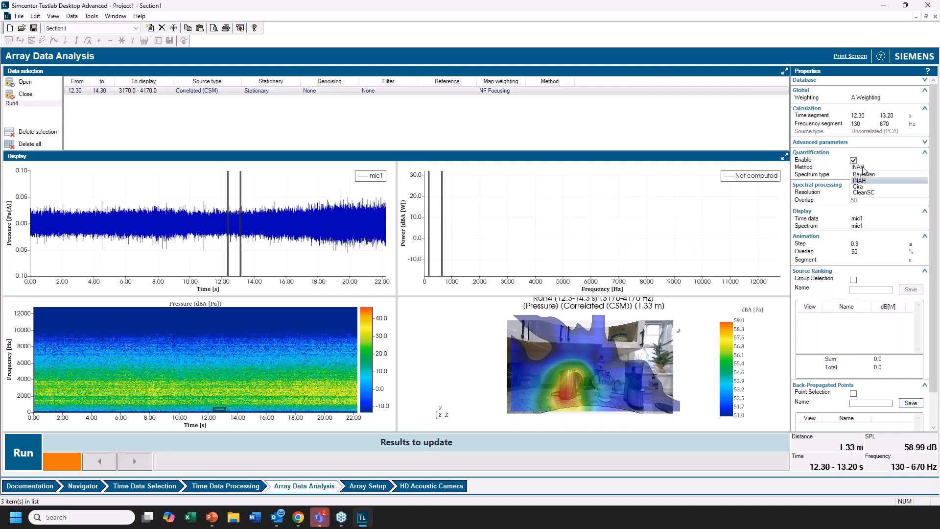
click(864, 181)
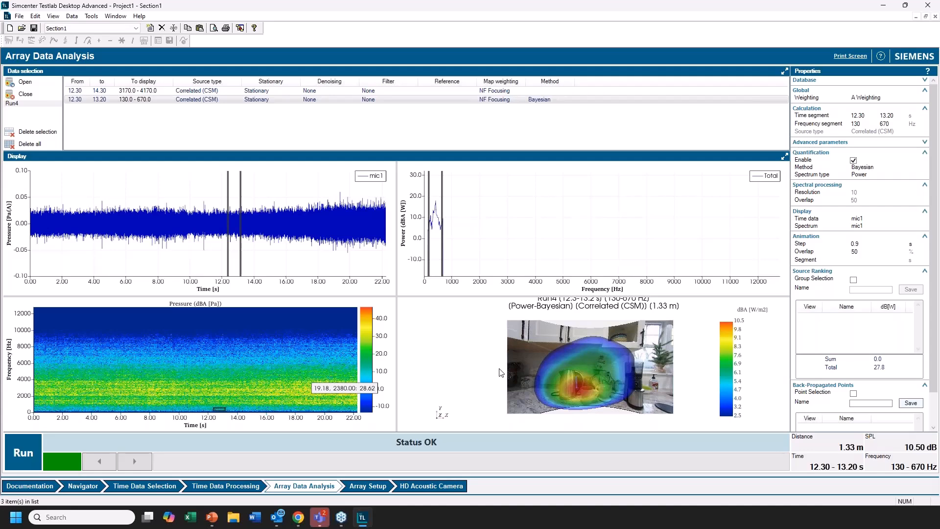
Try to animate the Bayesian quantified map, and turn quantification back off.
click(134, 462)
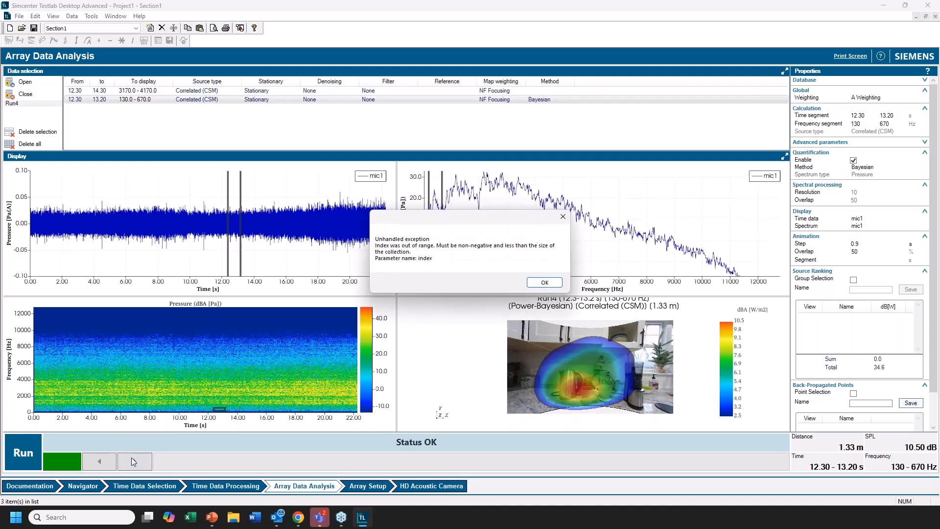
click(545, 283)
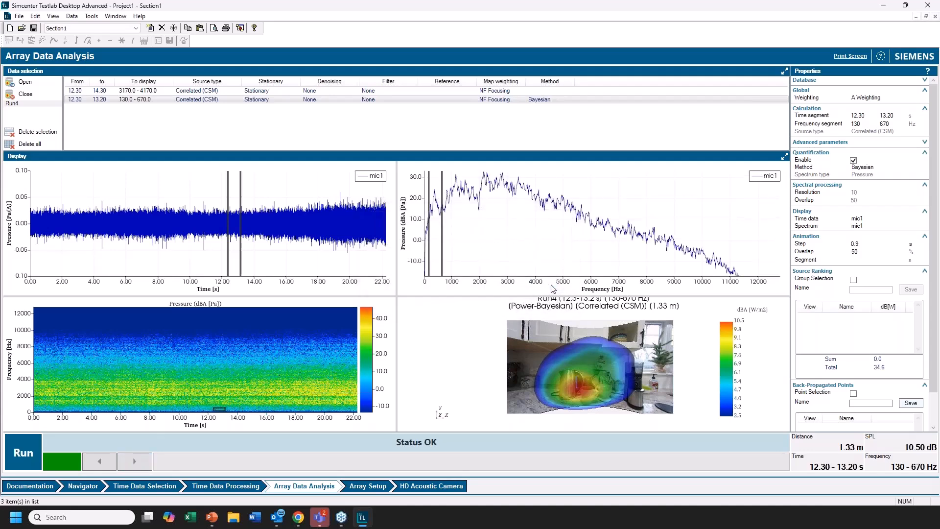
click(853, 160)
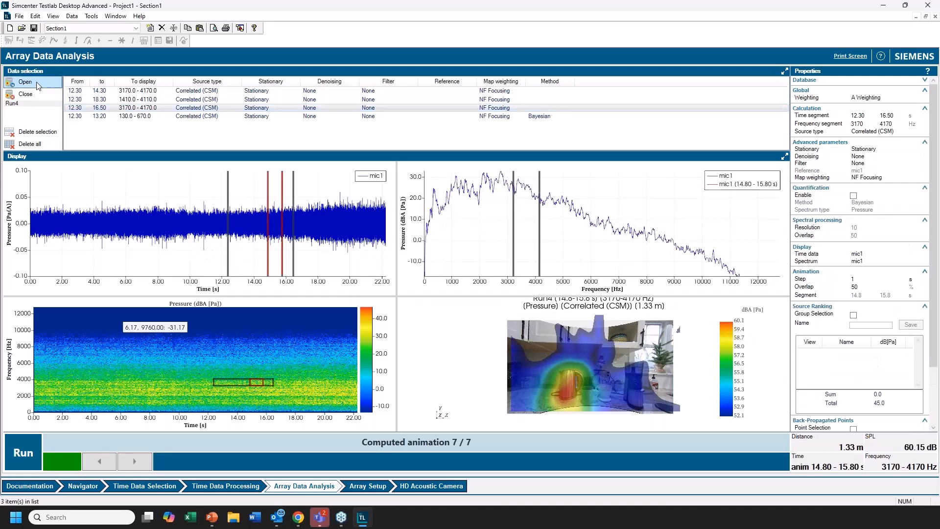
Open the recording Run-001.bdd from the Article Recordings folder under Array Presentations.
click(26, 83)
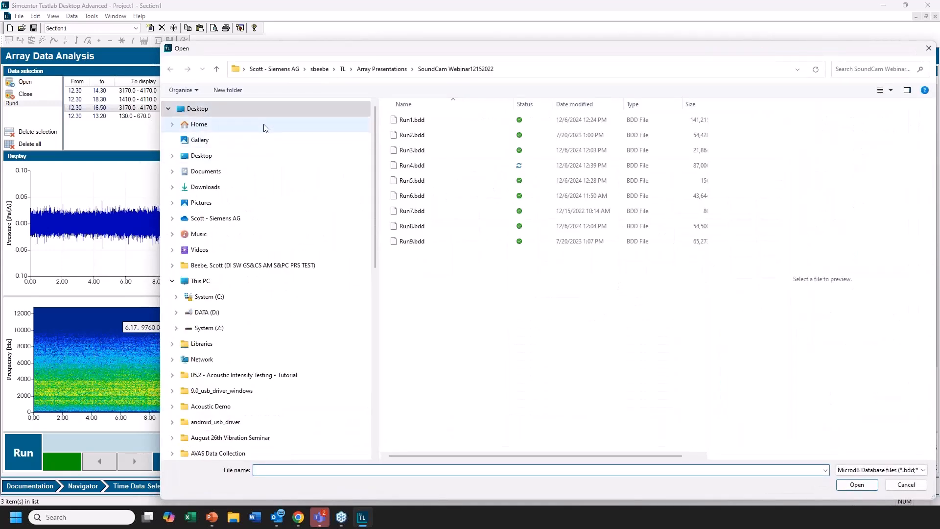
click(384, 70)
double_click(422, 122)
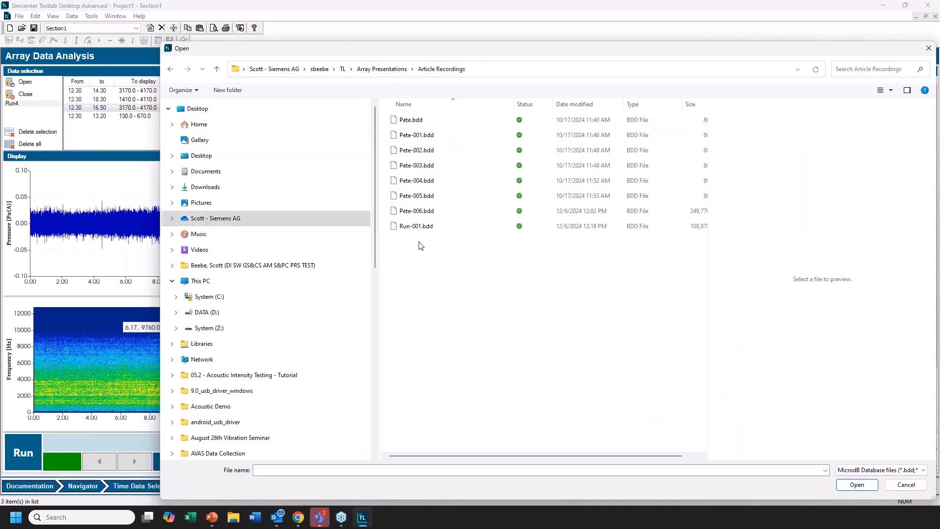
click(410, 227)
click(870, 485)
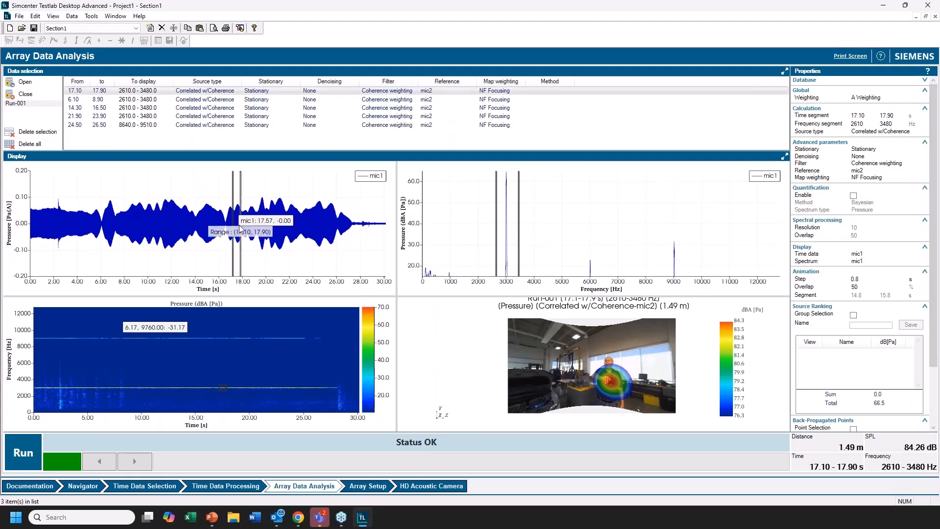
Extend the time segment to 17.10–24.00 s and calculate the acoustic map.
drag(241, 224, 312, 227)
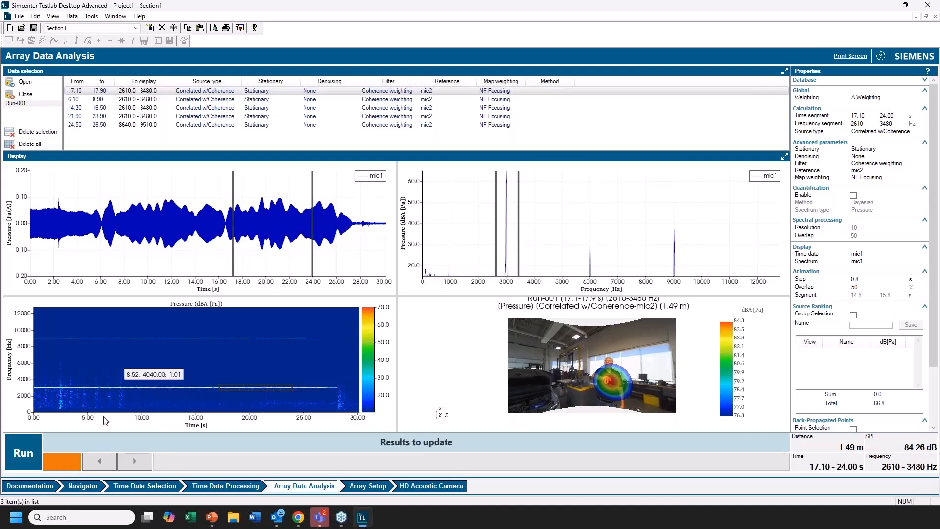
click(23, 453)
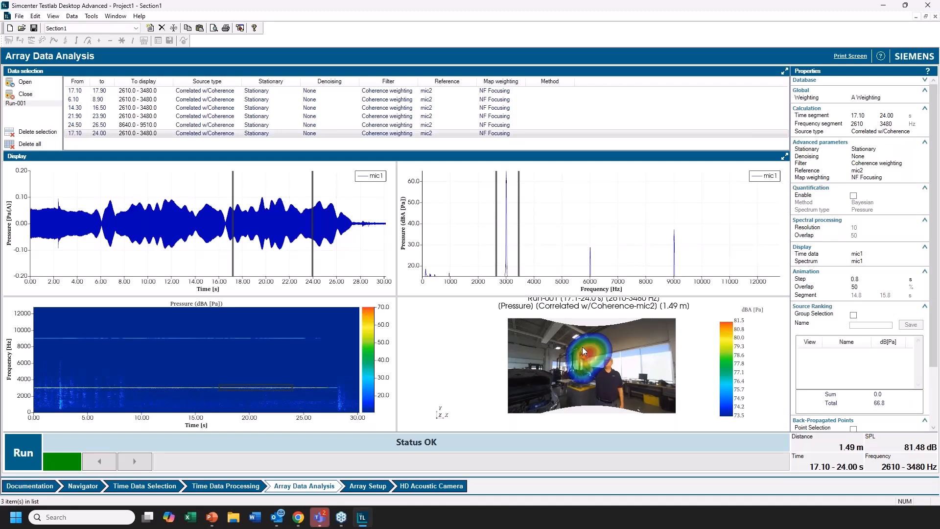
Set the animation step to 0.5 s and start computing the acoustic map animation over the time segment.
click(835, 280)
text(0)
click(15, 454)
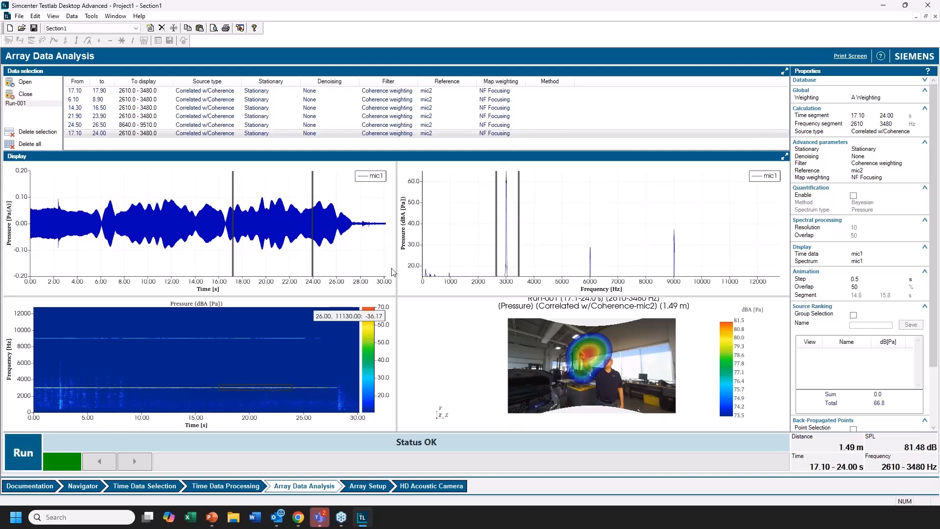
click(143, 464)
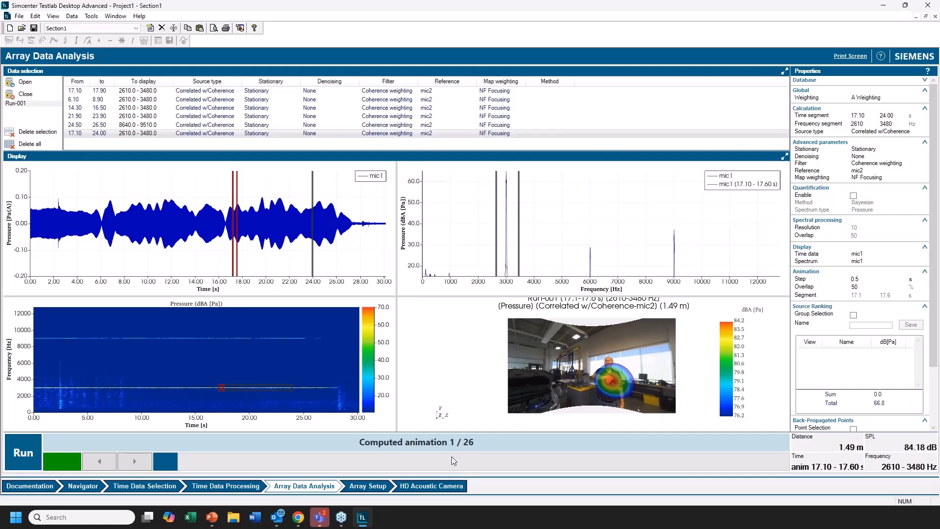
Advance the animation through its successive frames up to 20.10–20.60 s to follow the moving sound source.
click(136, 464)
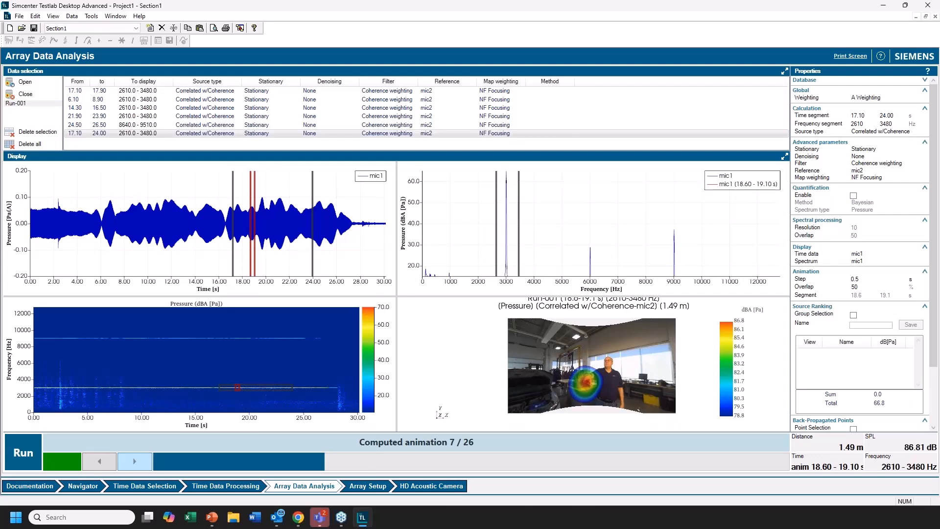
click(135, 462)
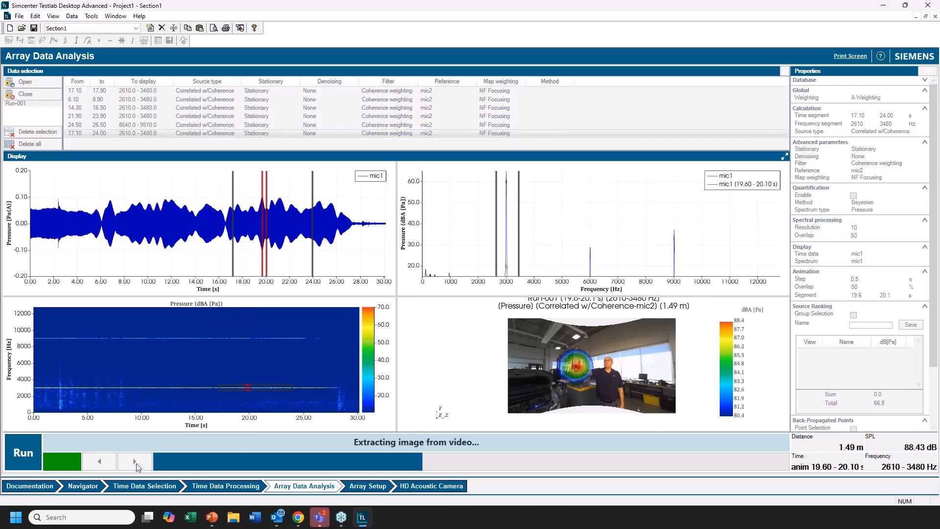
click(137, 464)
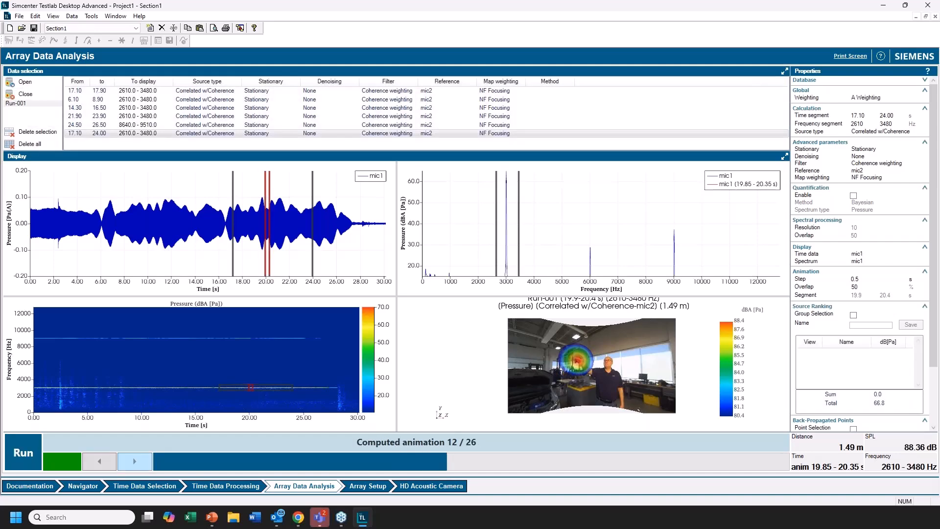
click(135, 462)
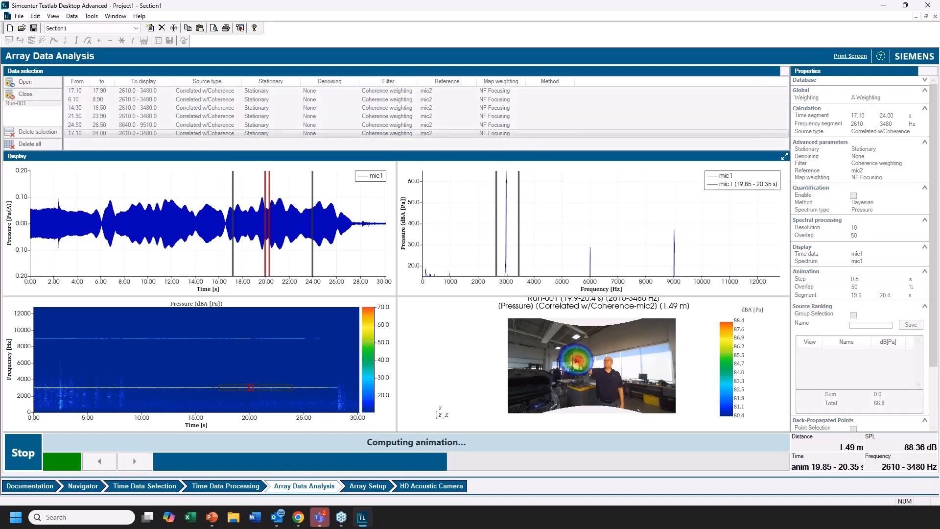
Step backward through the animation frames to retrace the source's path, wrapping past the first frame to 23.10–23.60 s.
click(98, 468)
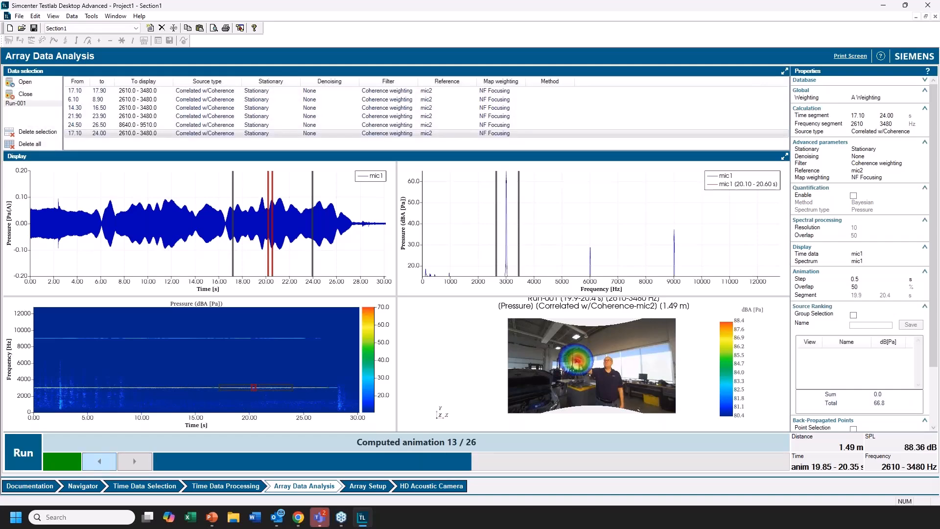
click(99, 462)
click(99, 462)
click(99, 462)
click(99, 462)
click(99, 461)
click(99, 462)
click(99, 462)
click(99, 462)
click(99, 462)
click(99, 462)
click(99, 462)
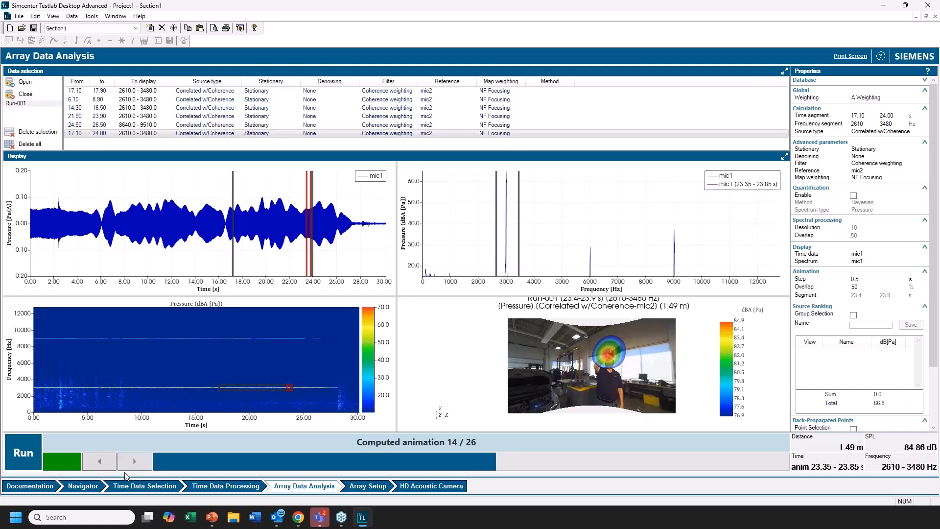
click(99, 462)
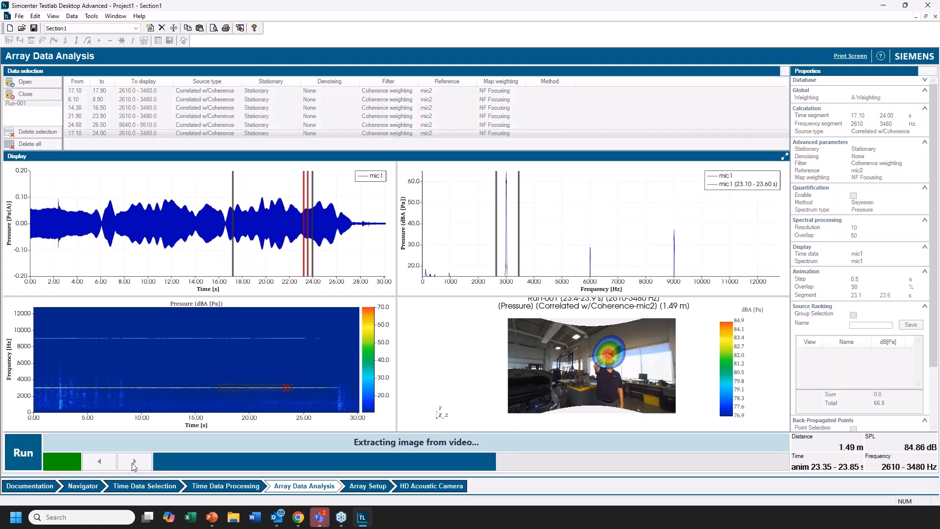
Step forward through the animation frames again, wrapping from the end of the segment round to 20.10–20.60 s.
click(134, 466)
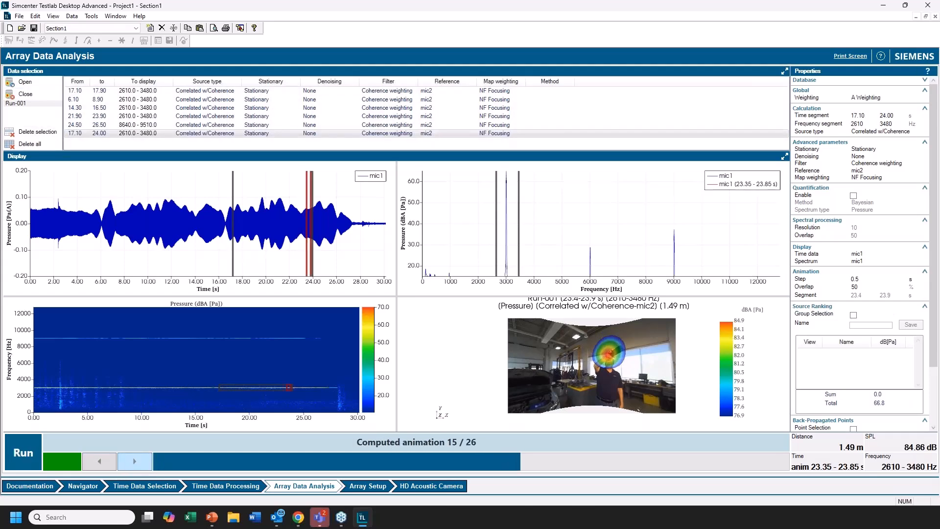
click(134, 466)
click(134, 467)
click(134, 467)
click(134, 467)
click(134, 467)
click(134, 466)
click(134, 466)
click(135, 467)
click(135, 467)
click(134, 467)
click(134, 467)
click(134, 462)
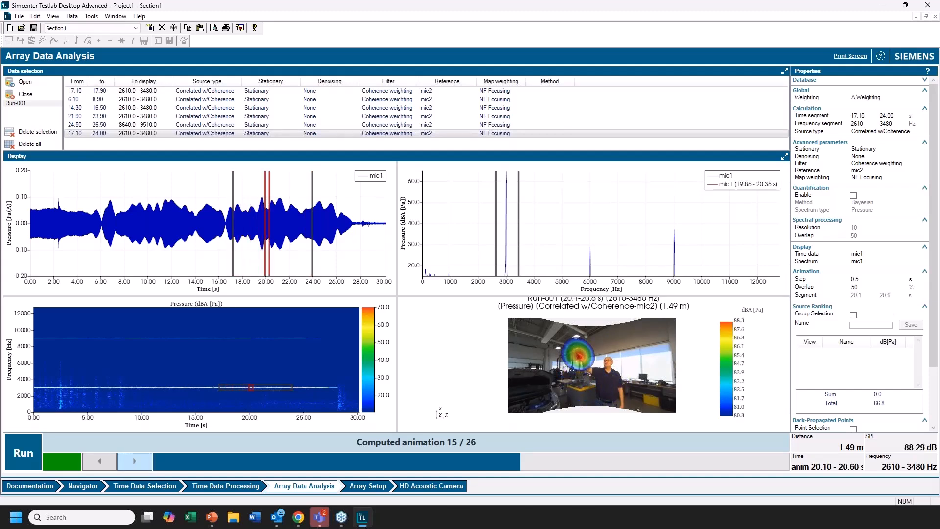